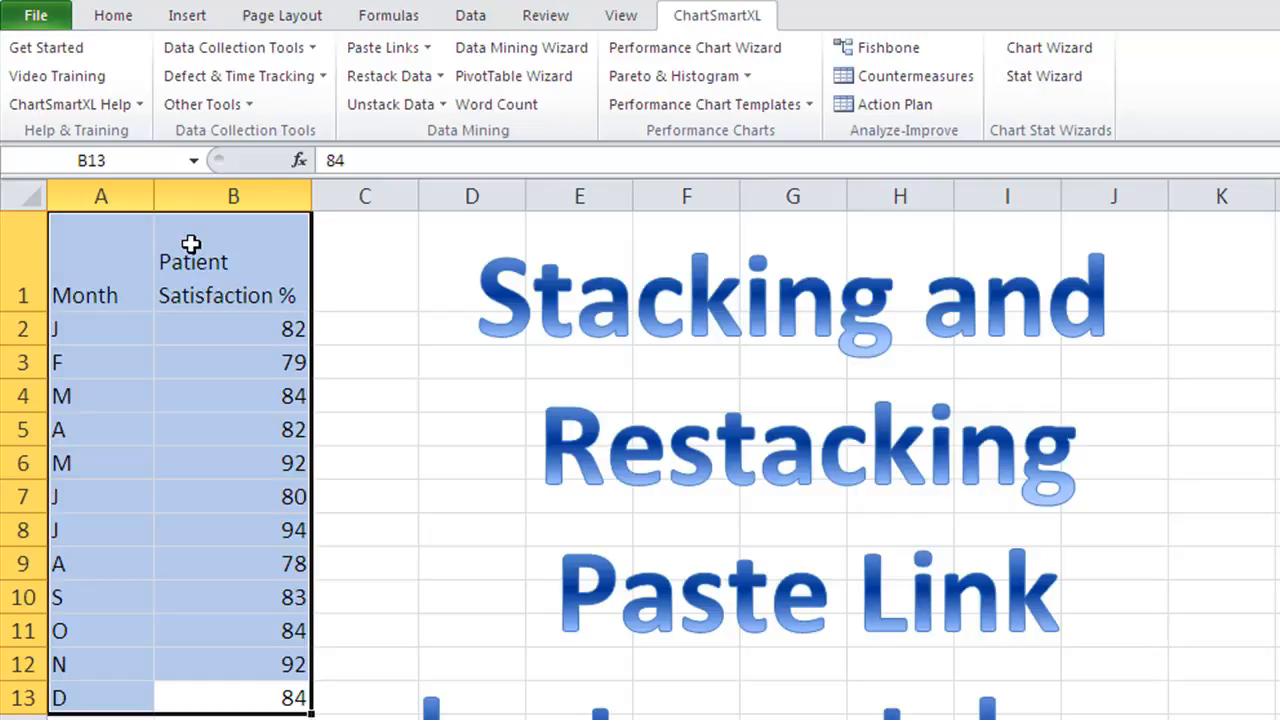
# Paste-link the Month and Patient Satisfaction % table (A1:B13) to a new sheet and inspect the link formula in B2
pyautogui.click(366, 58)
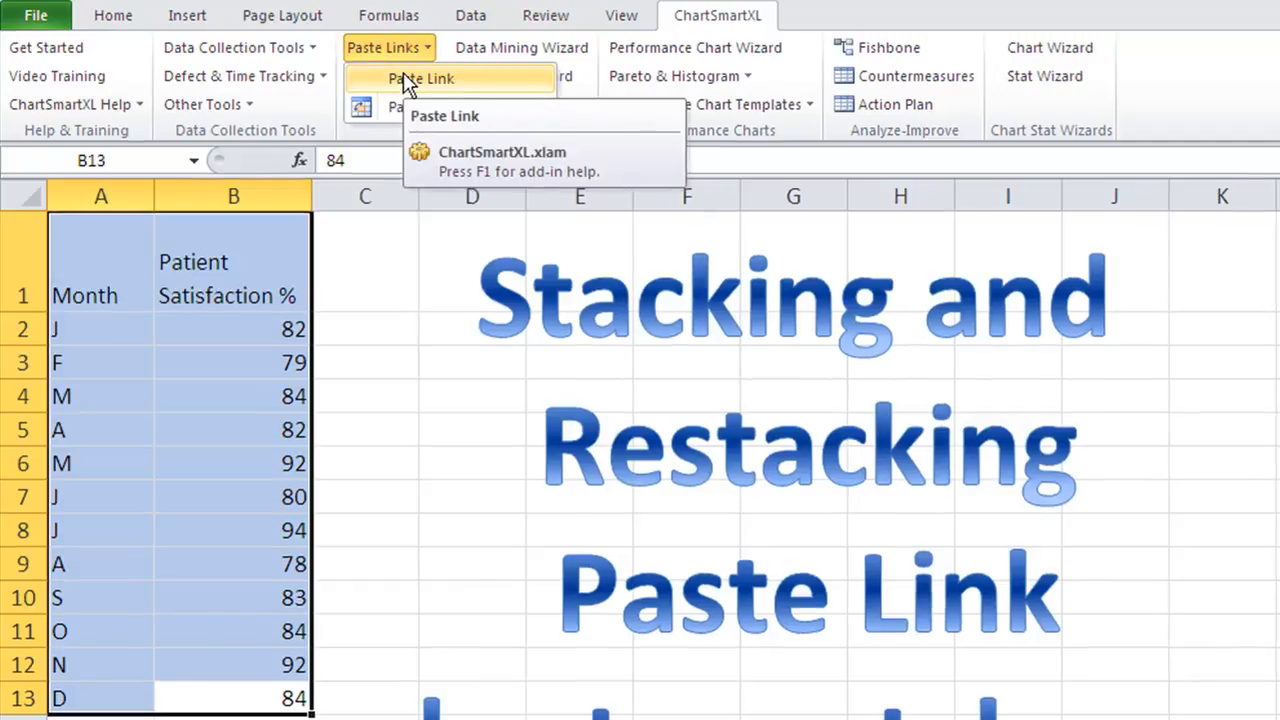
pyautogui.click(405, 84)
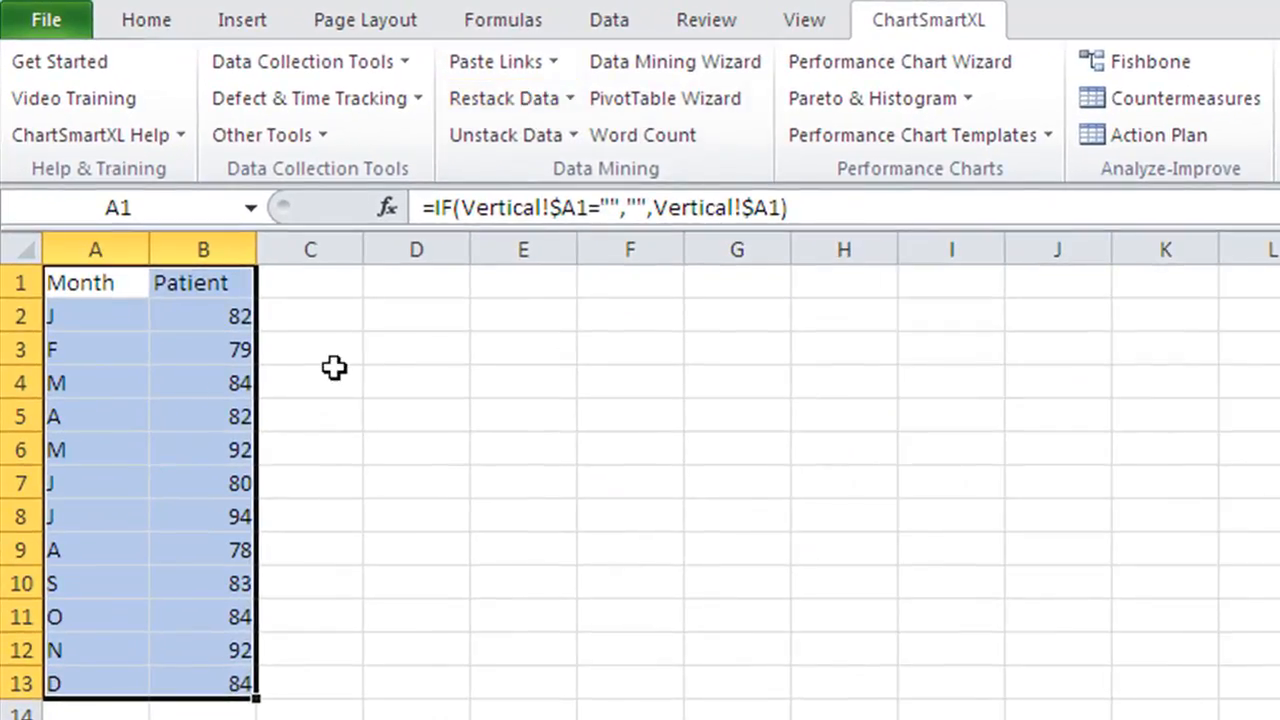
pyautogui.click(195, 315)
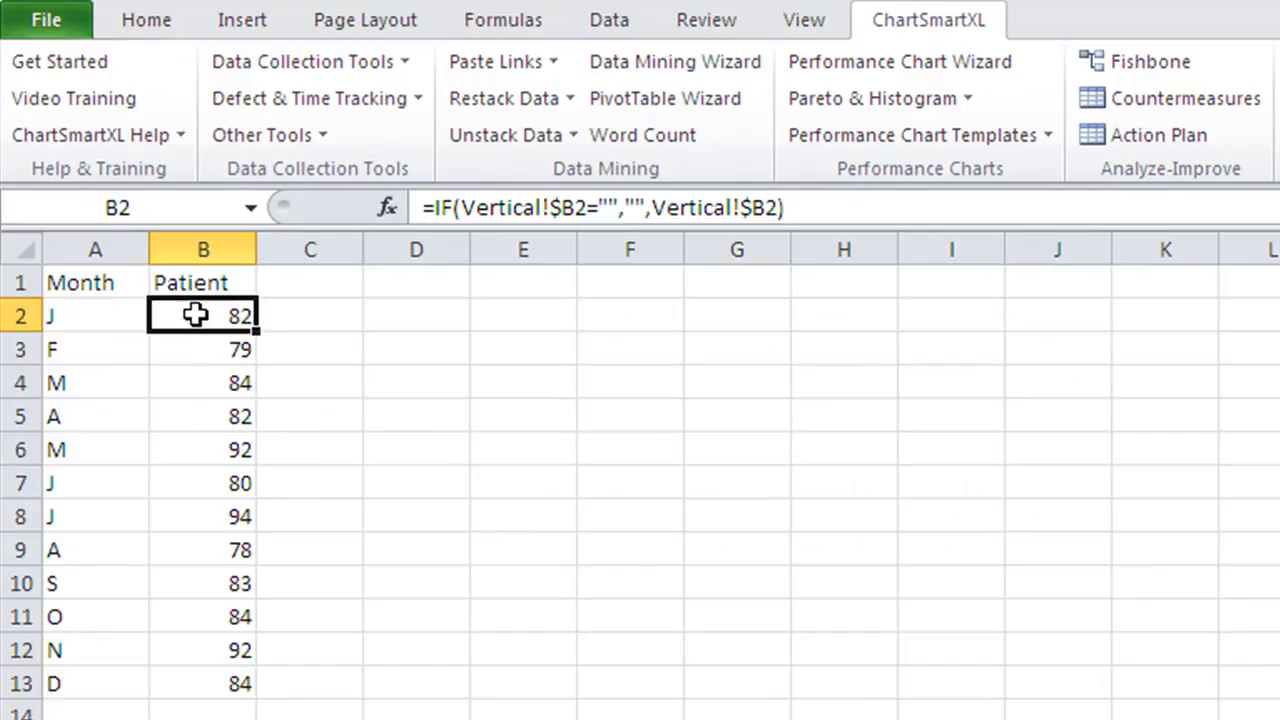
pyautogui.click(533, 207)
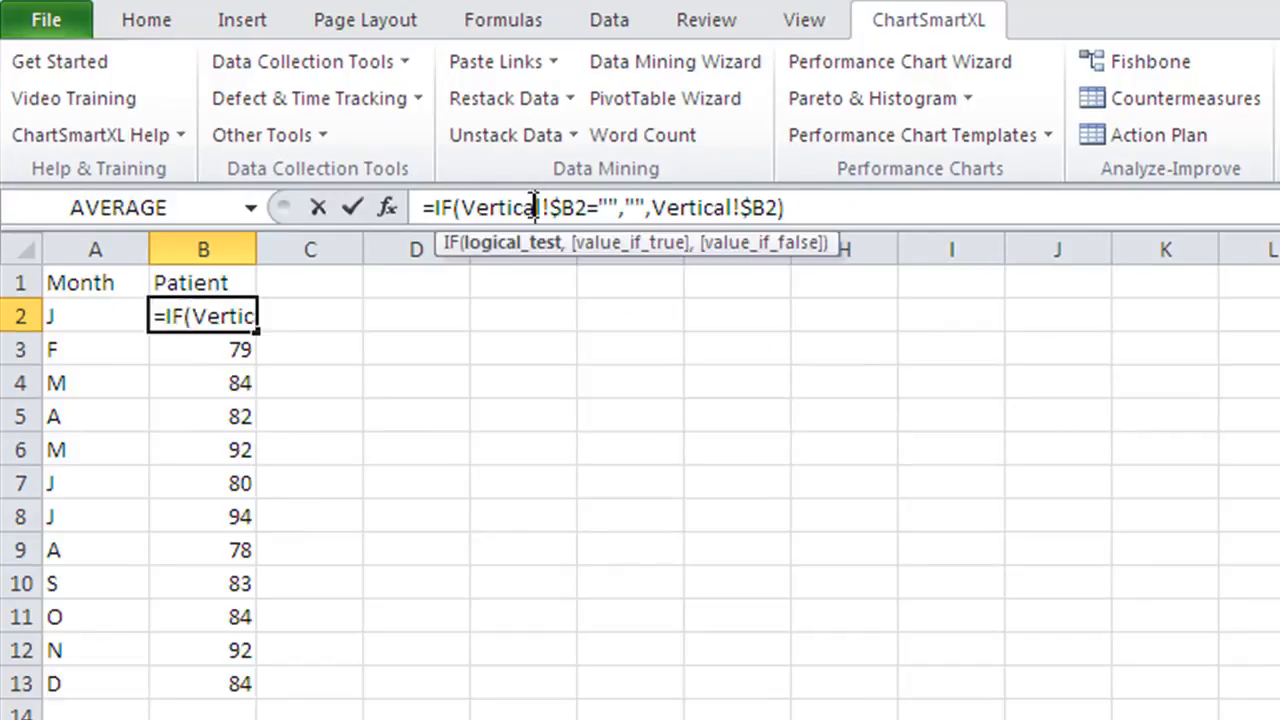
pyautogui.press('Return')
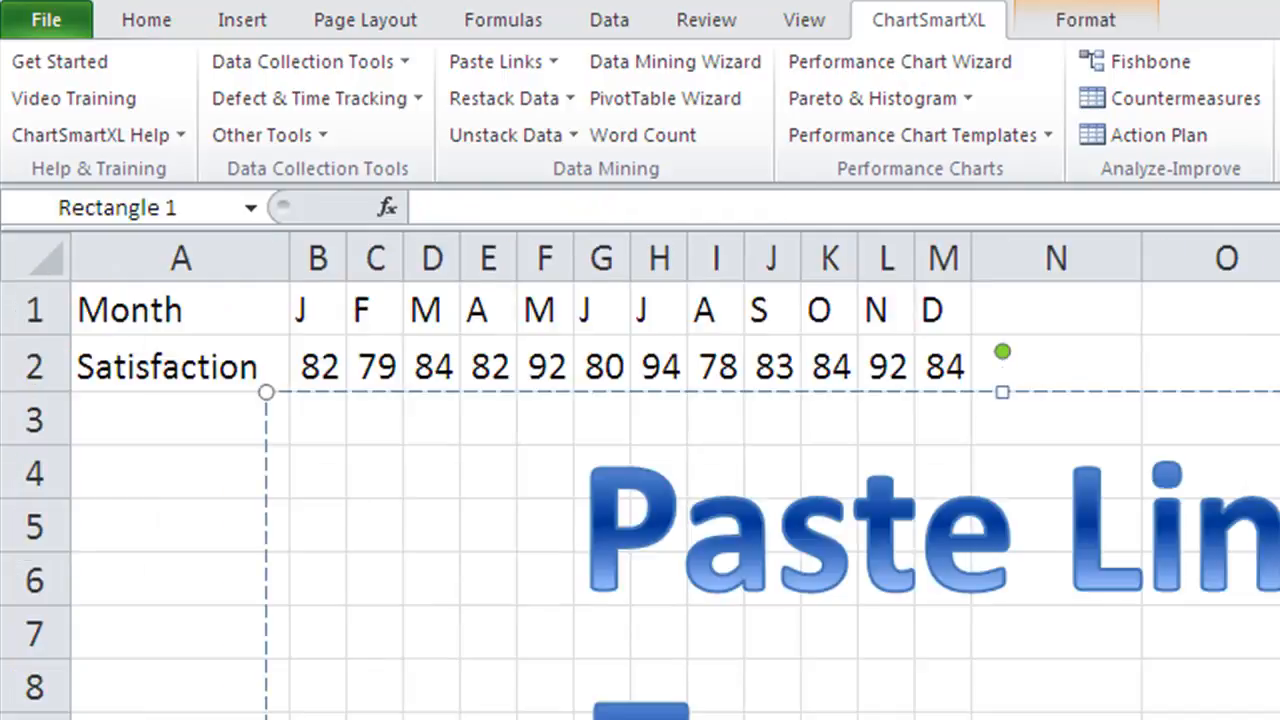
# Create a transposed paste link of the horizontal Month and Satisfaction data in A1:M2
pyautogui.moveTo(946, 372); pyautogui.dragTo(87, 243)
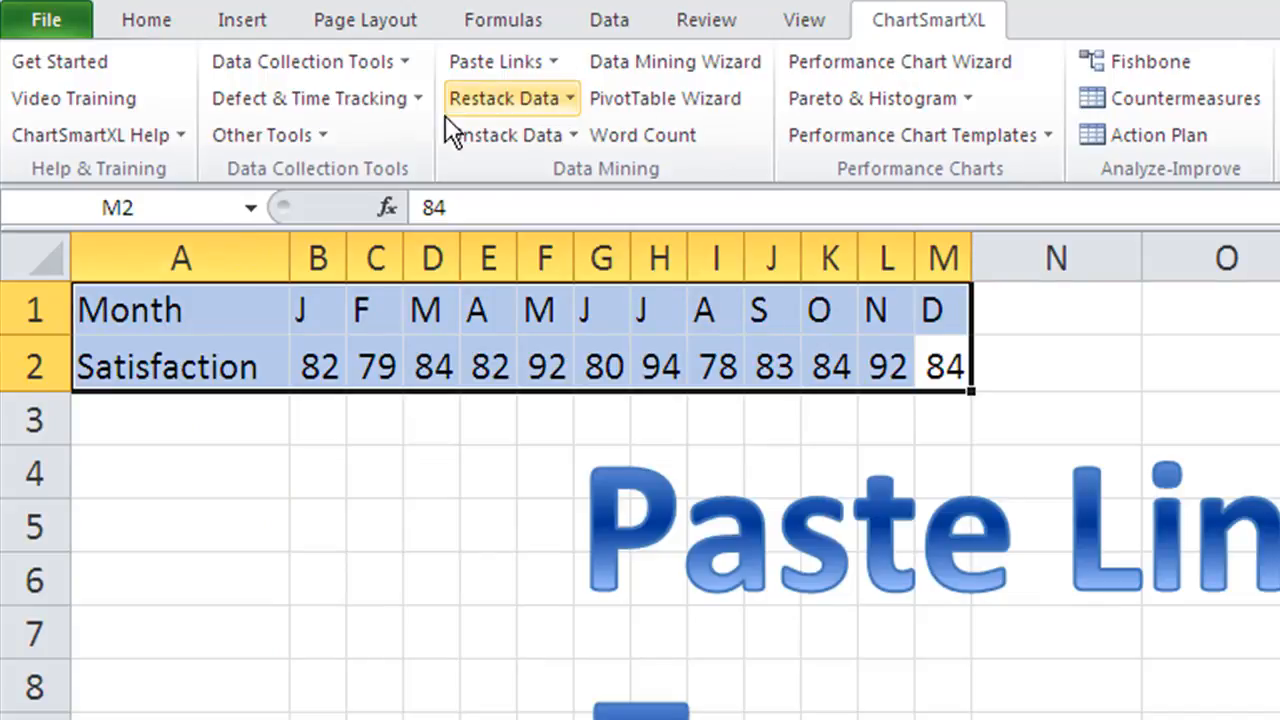
pyautogui.click(486, 64)
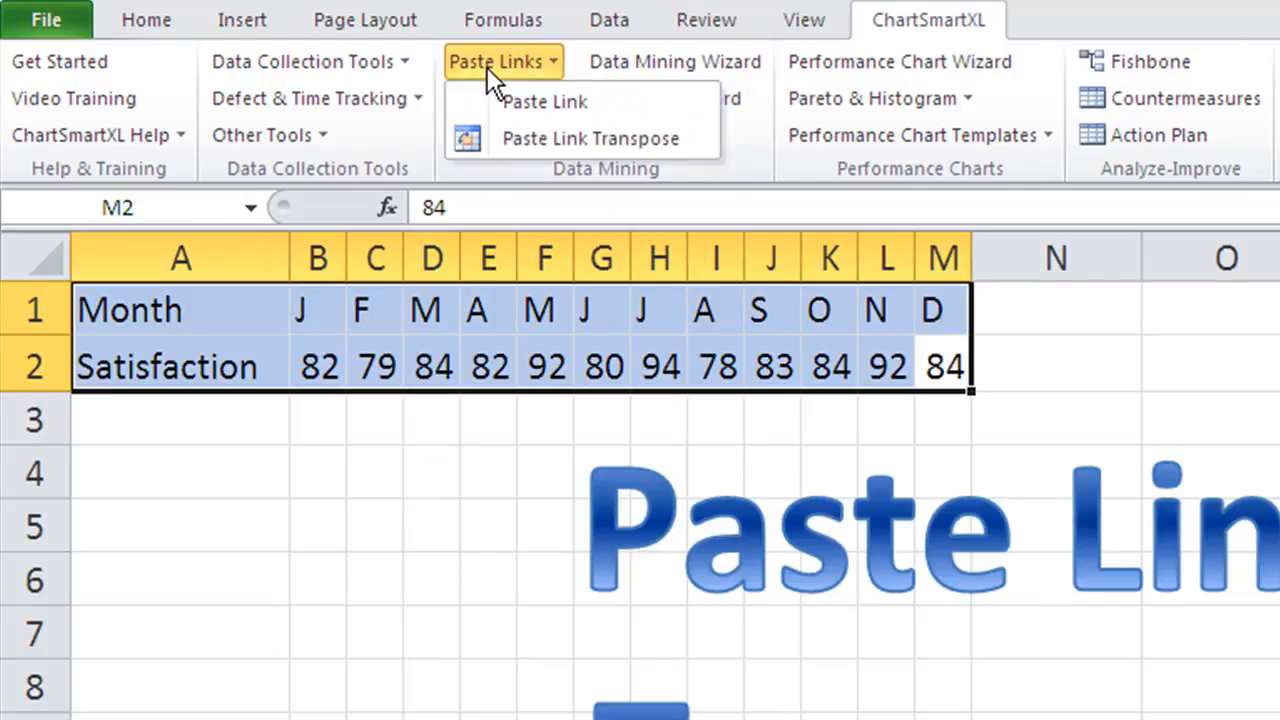
pyautogui.click(524, 133)
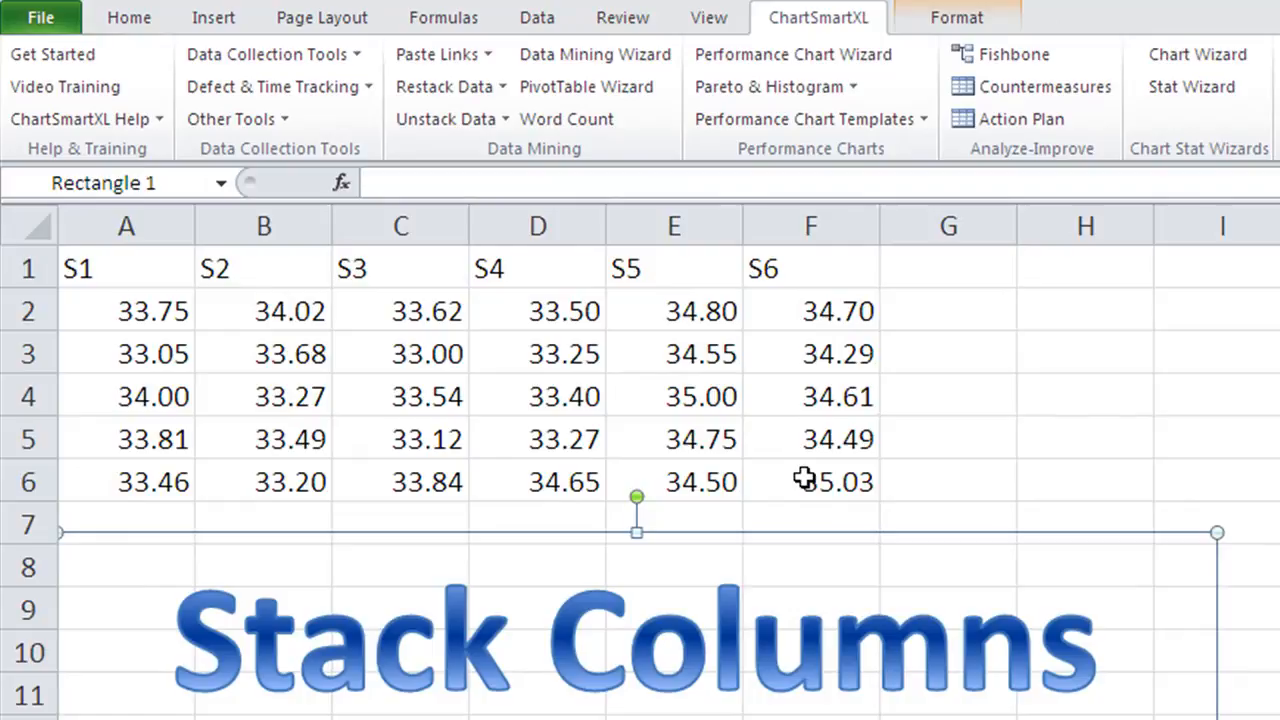
# Stack the S1 to S6 columns in A1:F6 into 1 column with Stack Columns
pyautogui.click(805, 478)
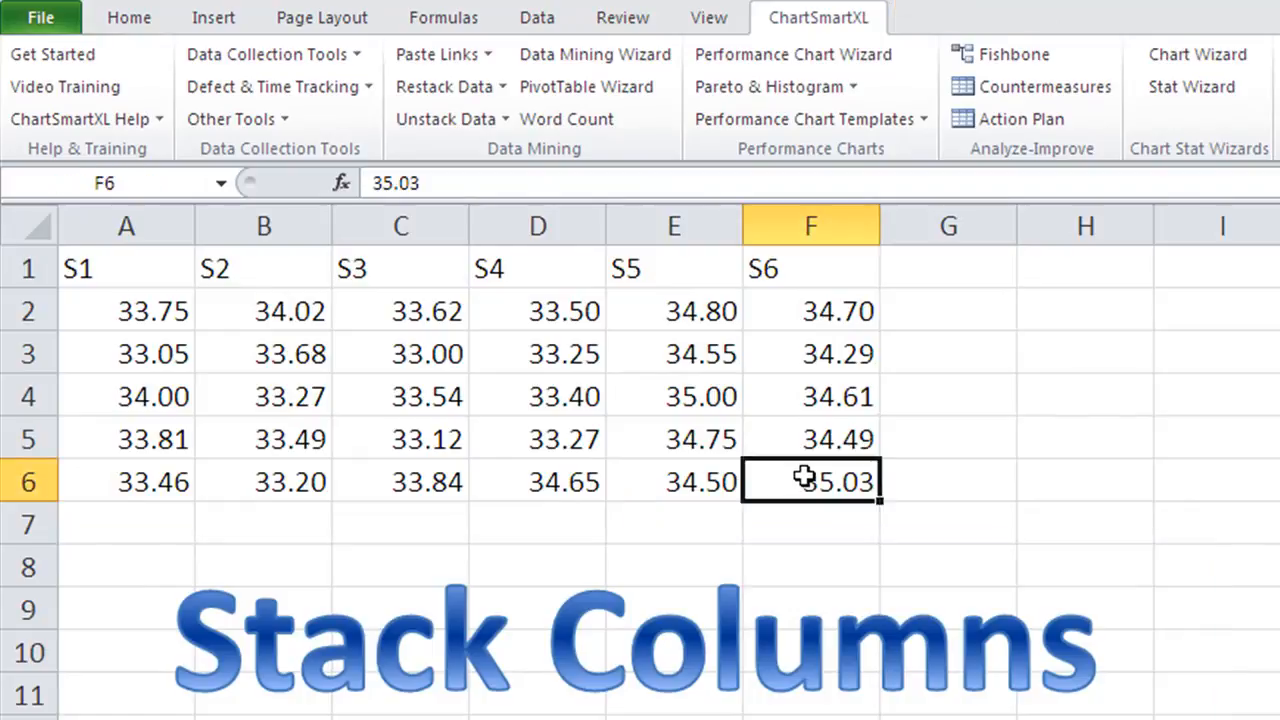
pyautogui.moveTo(805, 478); pyautogui.dragTo(106, 190)
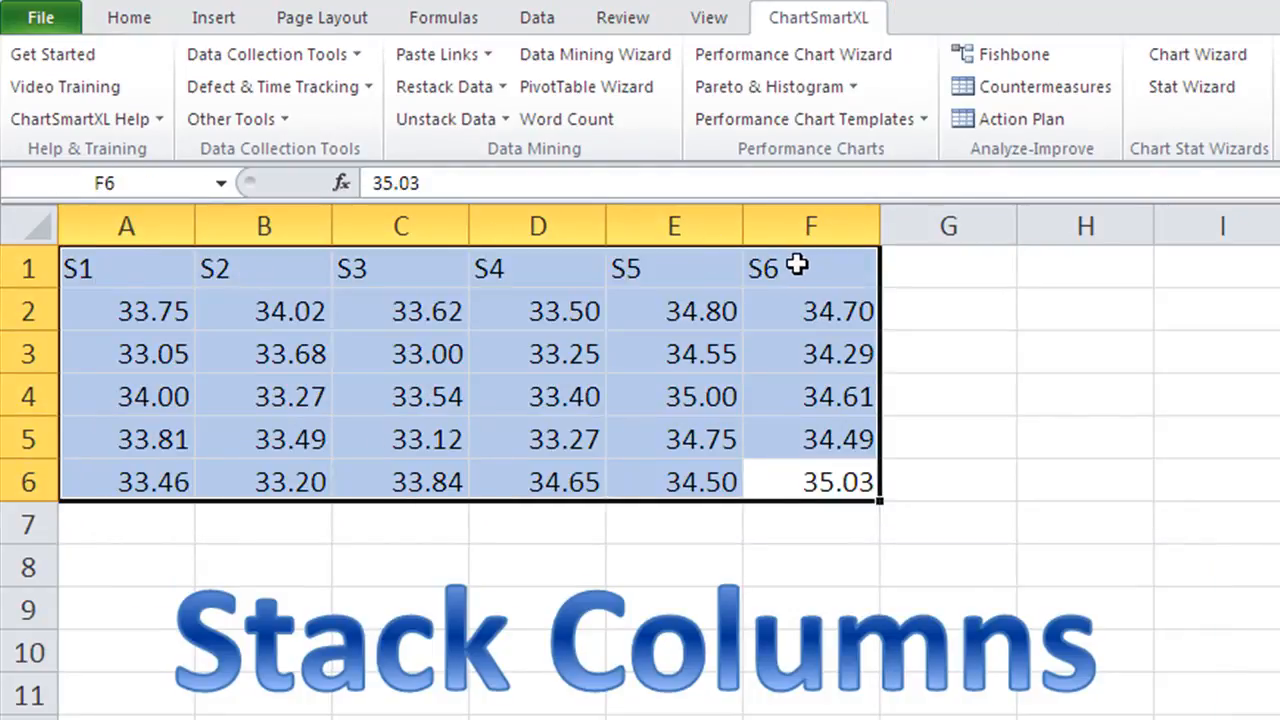
pyautogui.click(454, 89)
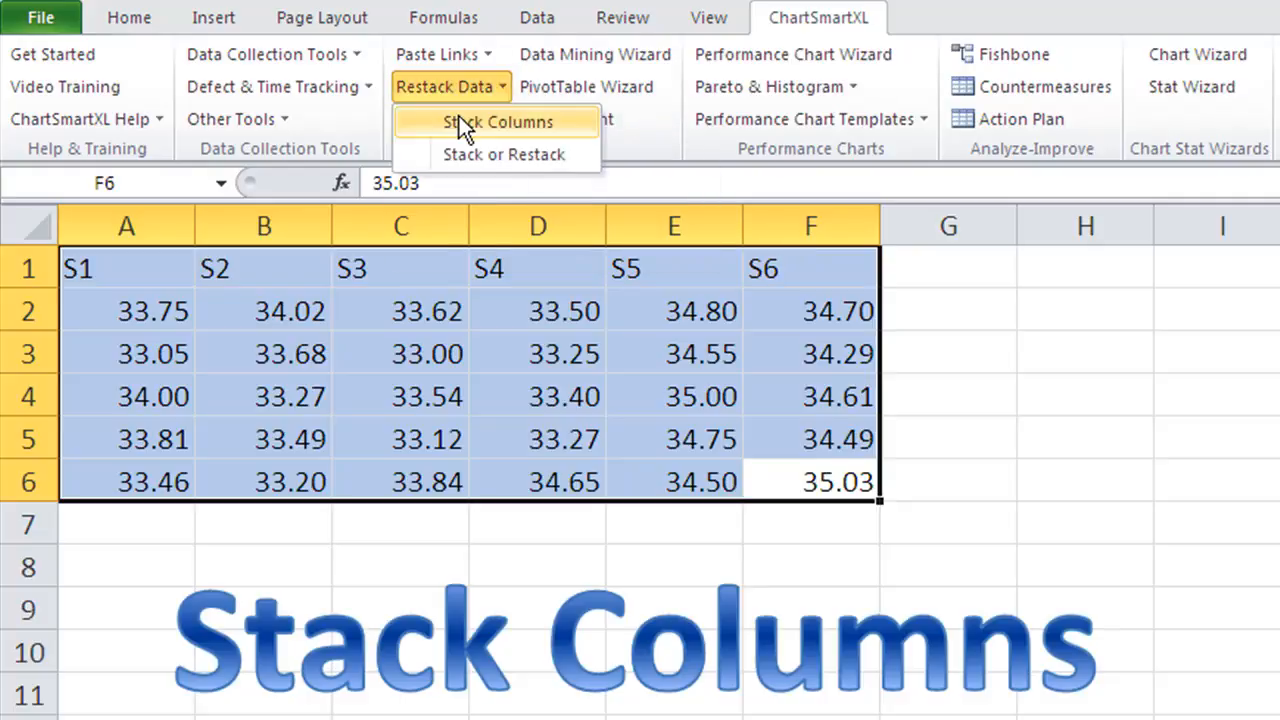
pyautogui.click(463, 121)
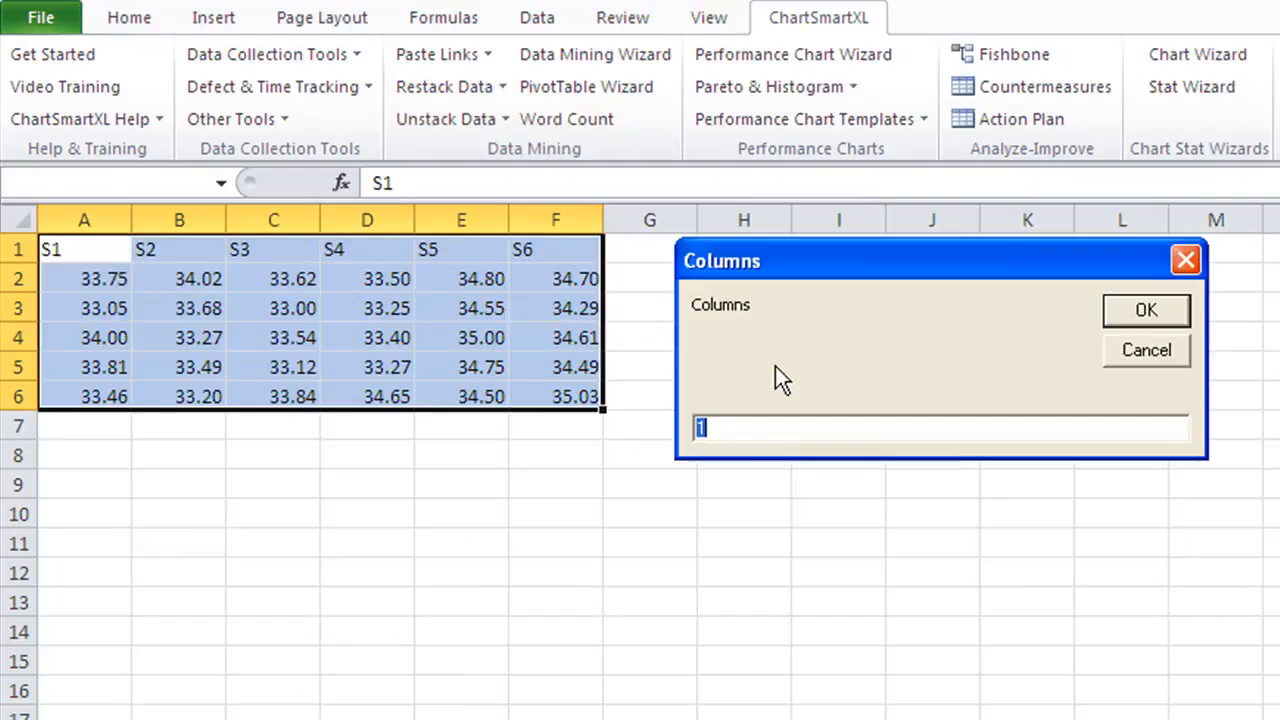
pyautogui.click(1163, 318)
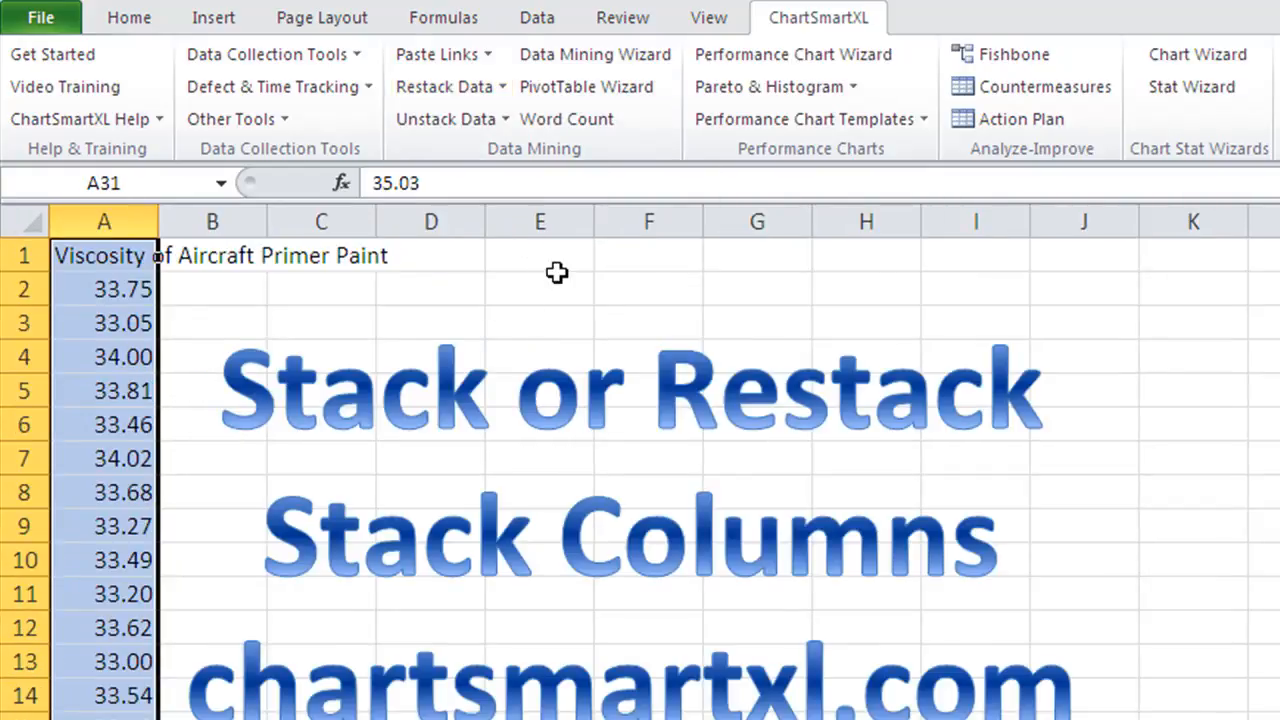
# Restack the Viscosity of Aircraft Primer Paint column into 2 subgroups (columns) with Stack or Restack
pyautogui.click(424, 90)
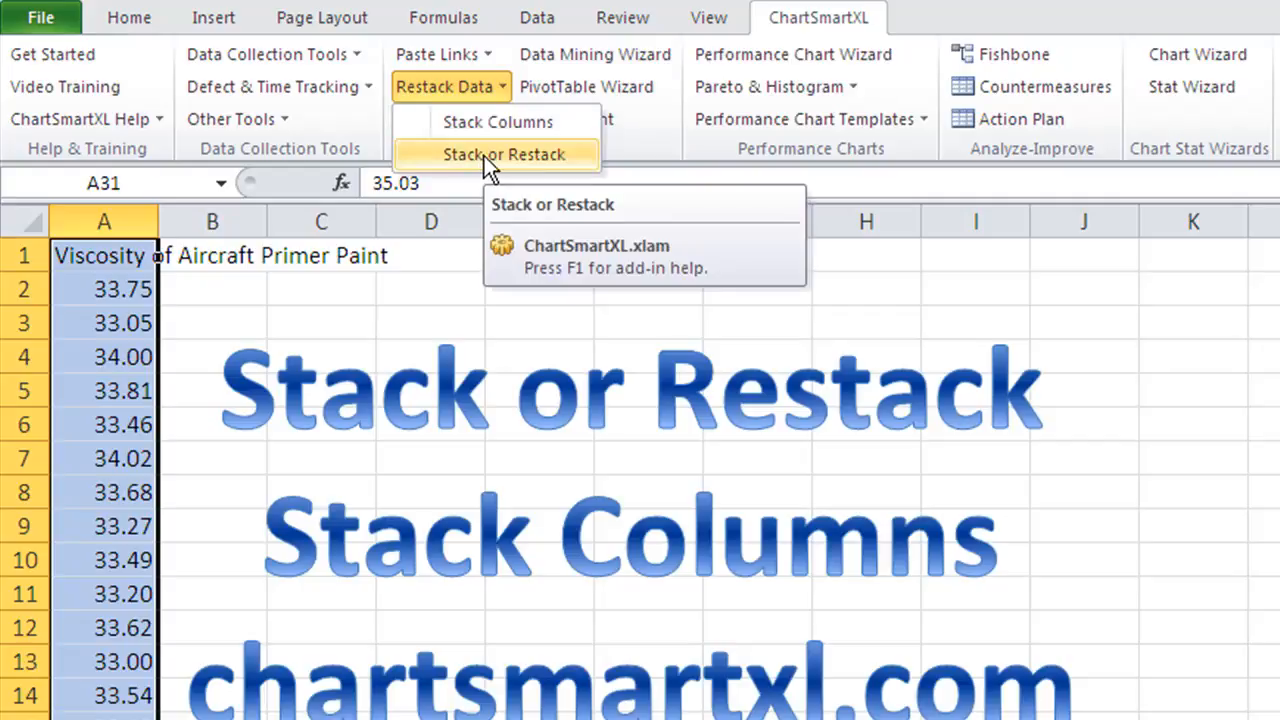
pyautogui.click(484, 156)
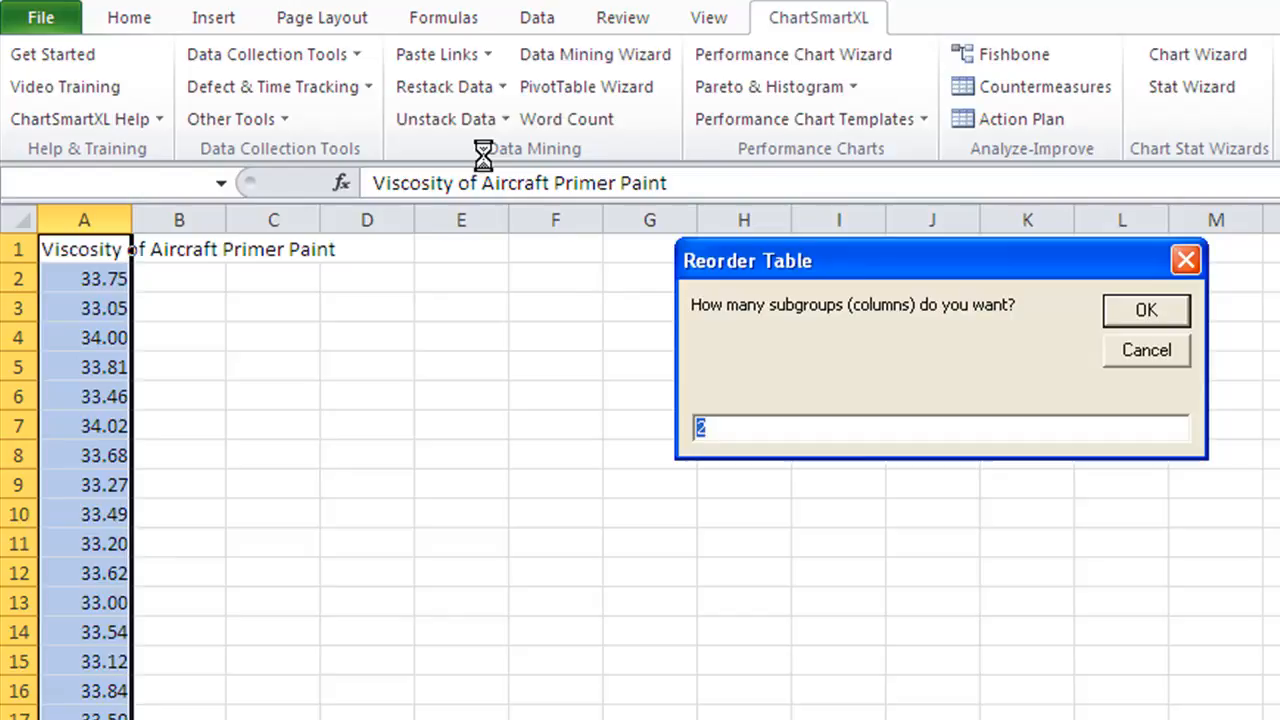
pyautogui.press('Return')
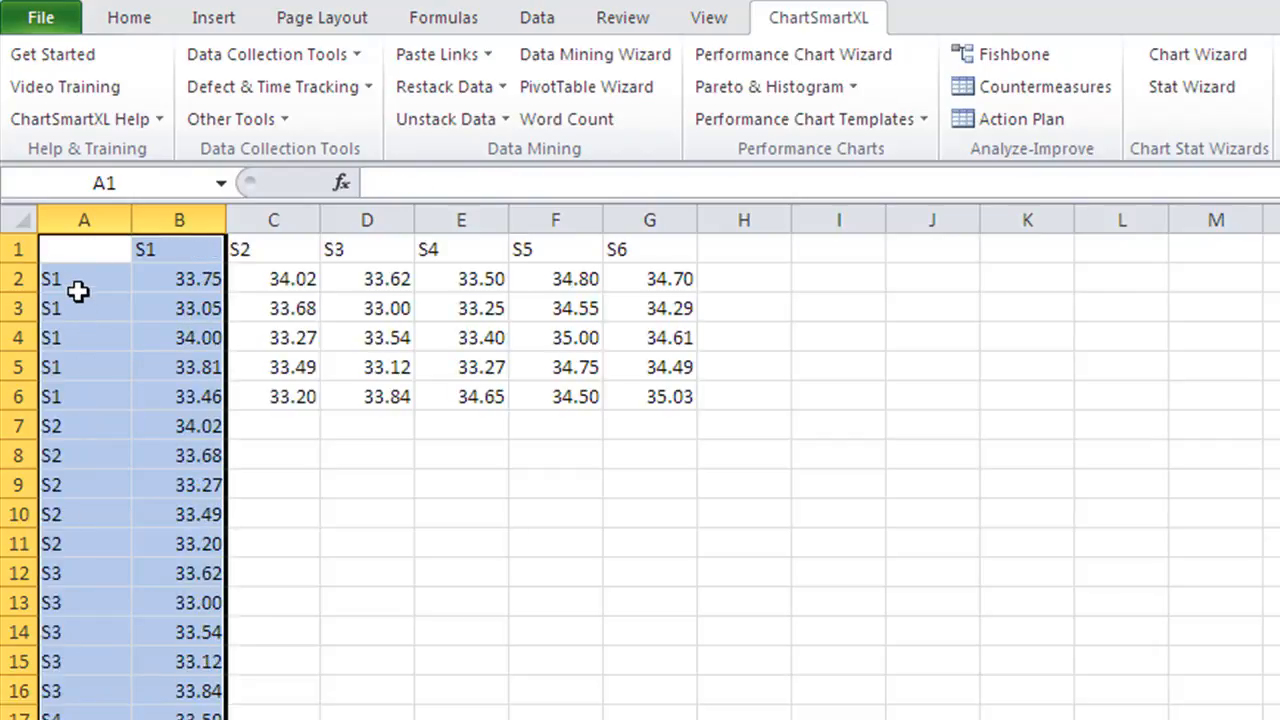
# Unstack the labelled S1 to S6 values in columns A and B by label
pyautogui.click(437, 87)
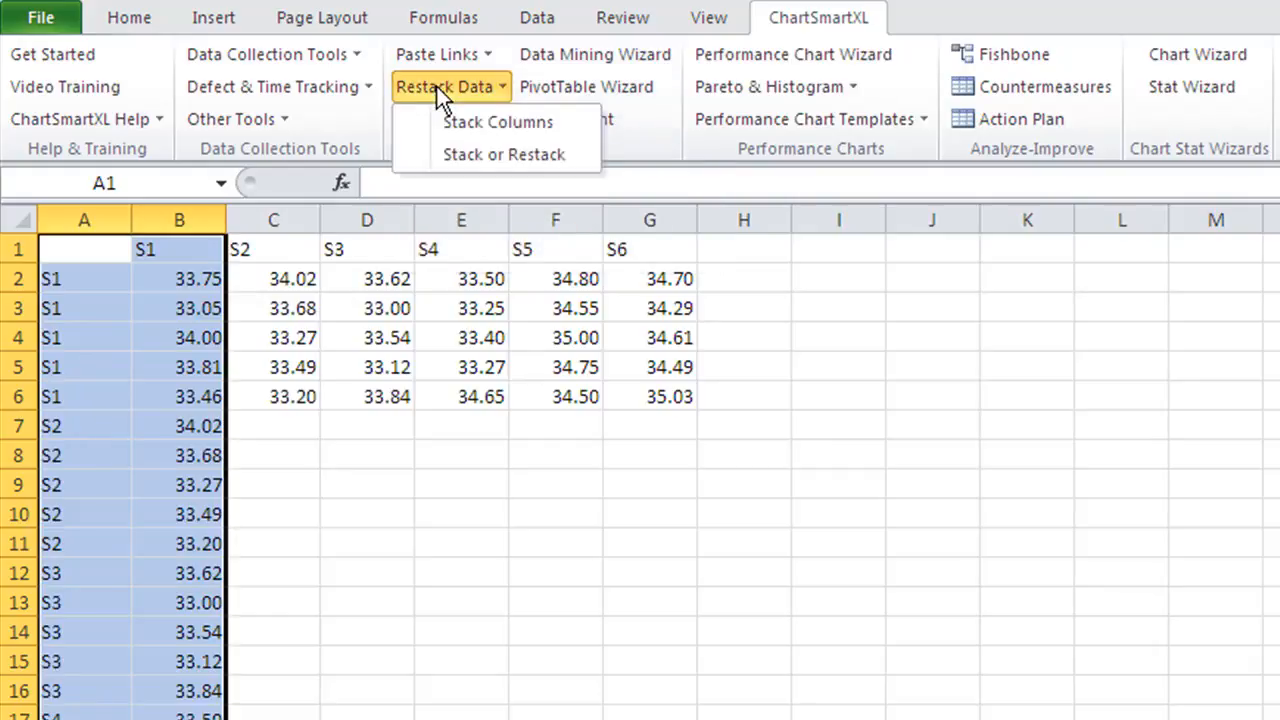
pyautogui.click(437, 88)
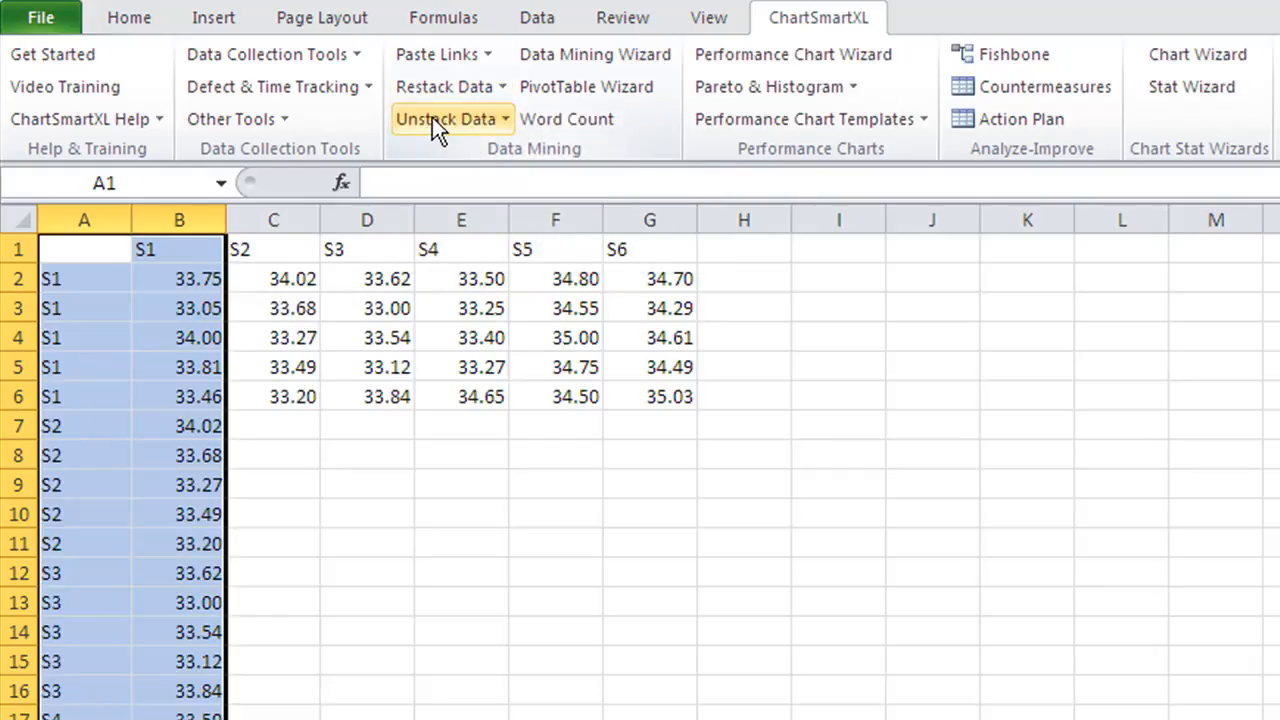
pyautogui.click(432, 119)
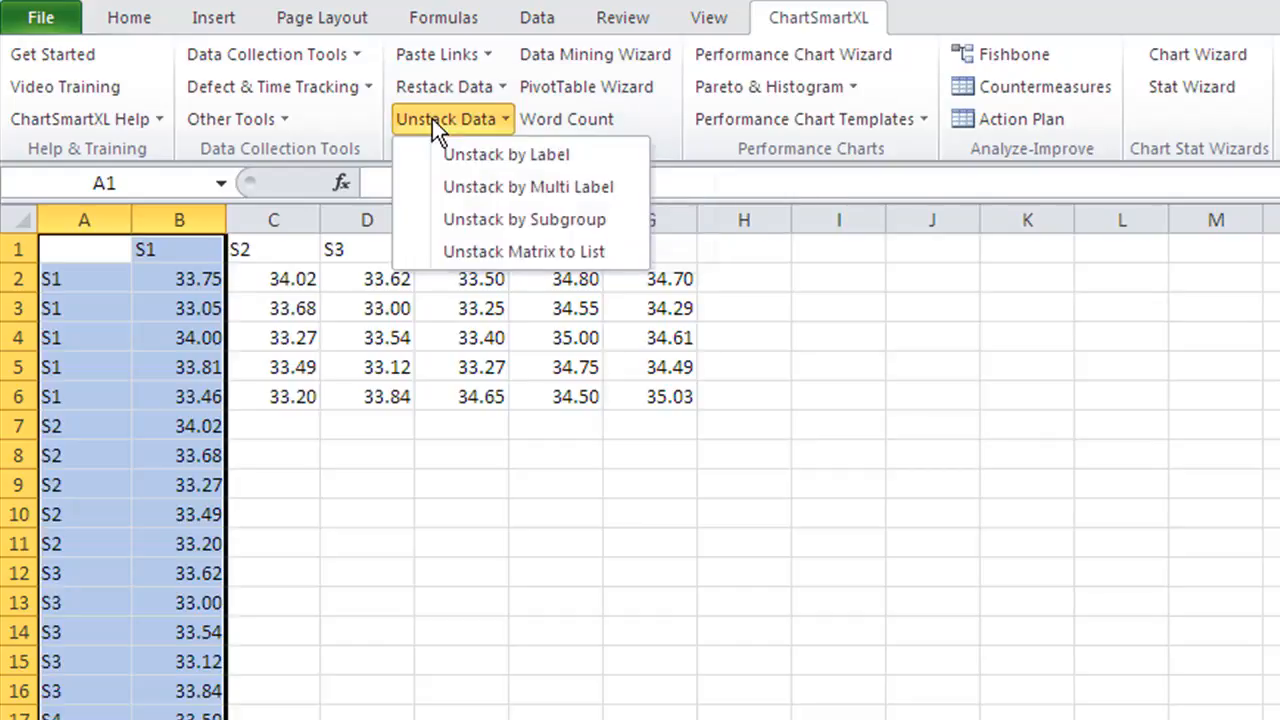
pyautogui.click(508, 152)
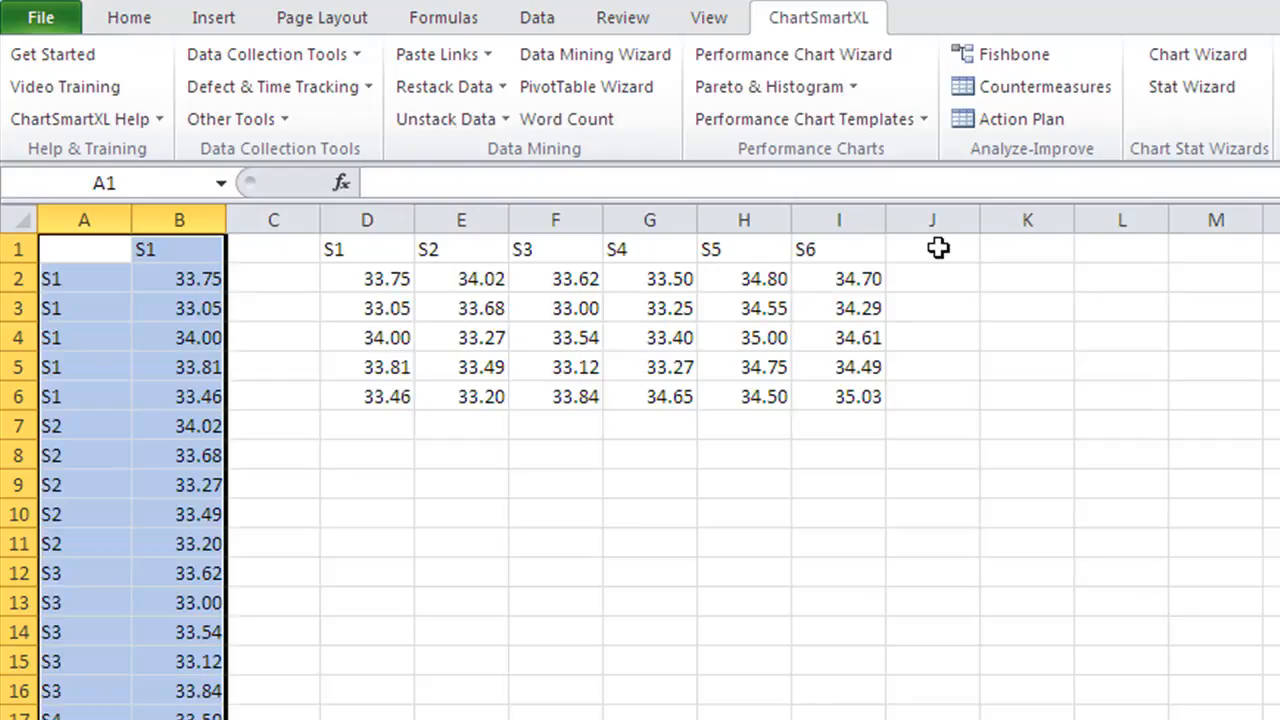
# Unstack the Viscosity of Aircraft Primer Paint column by subgroup with 5 samples
pyautogui.click(434, 112)
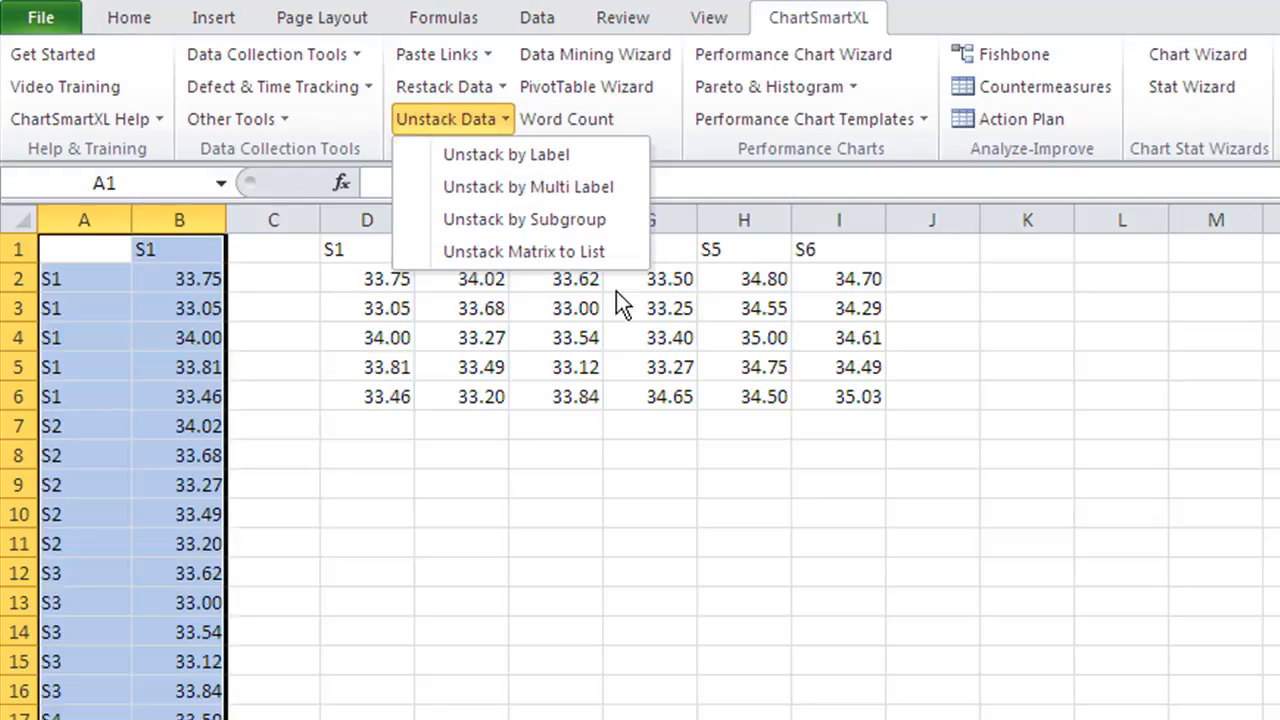
pyautogui.click(453, 88)
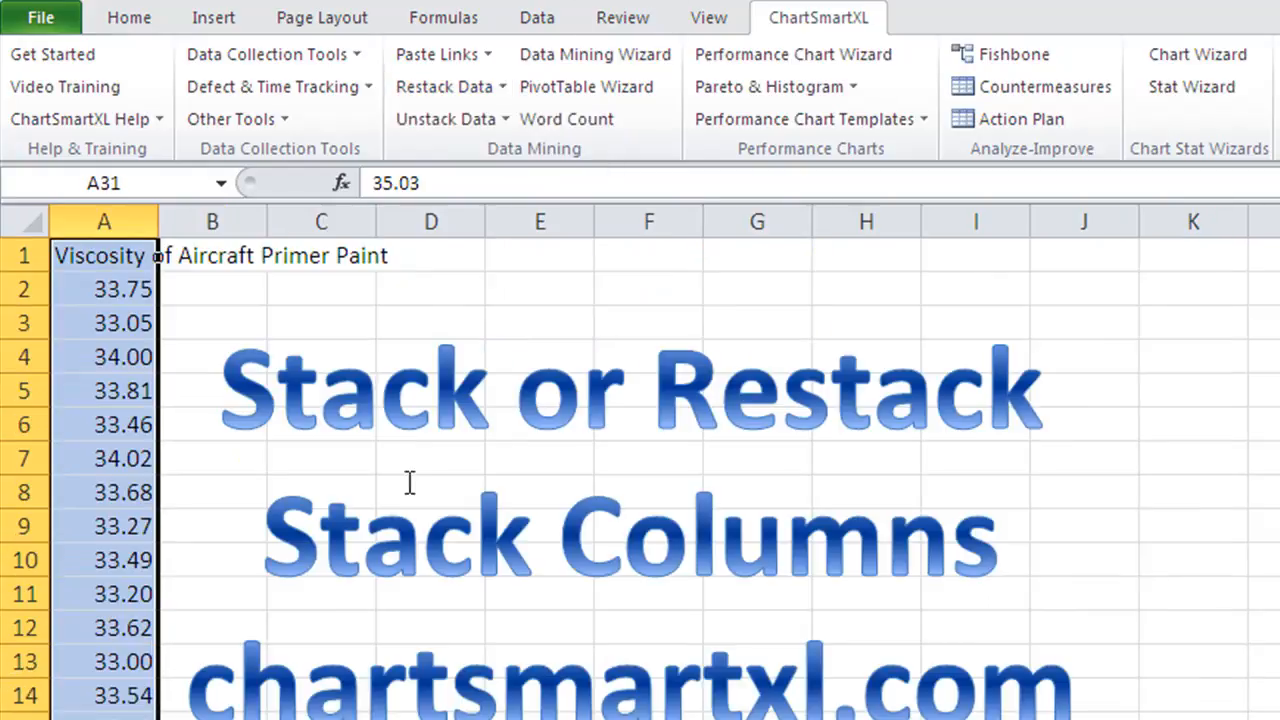
pyautogui.click(472, 120)
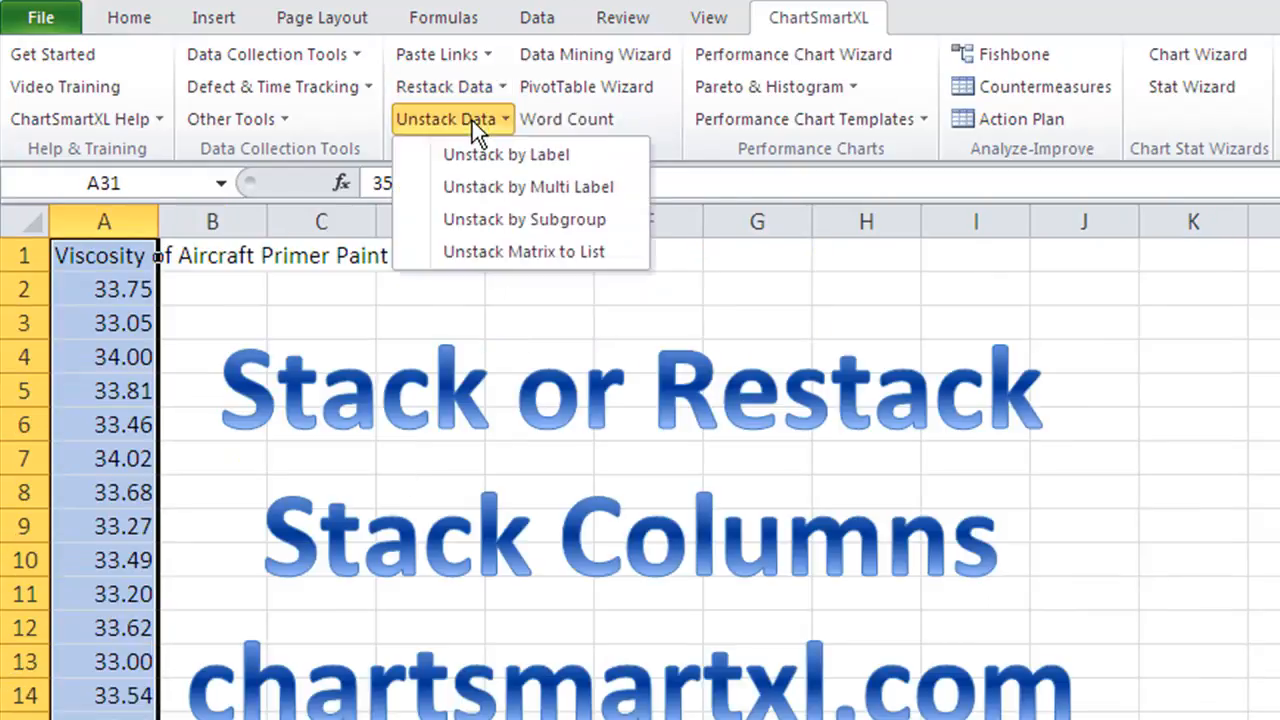
pyautogui.click(501, 219)
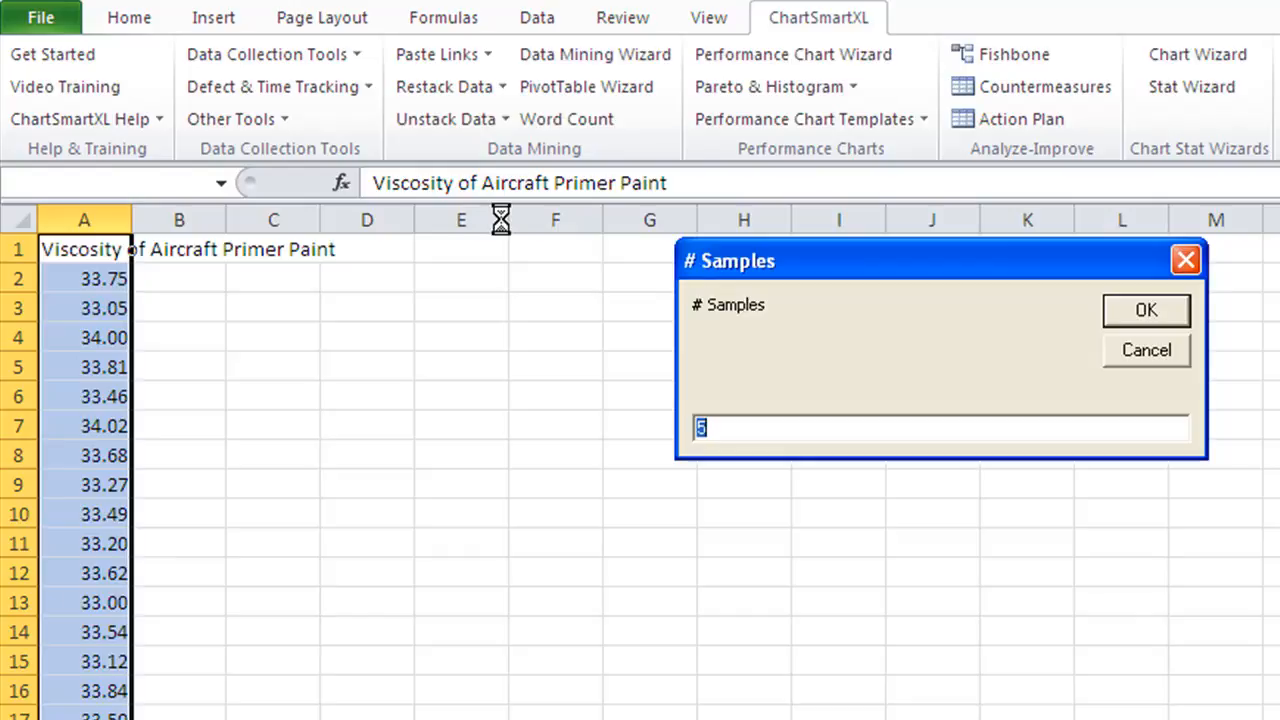
pyautogui.click(1146, 312)
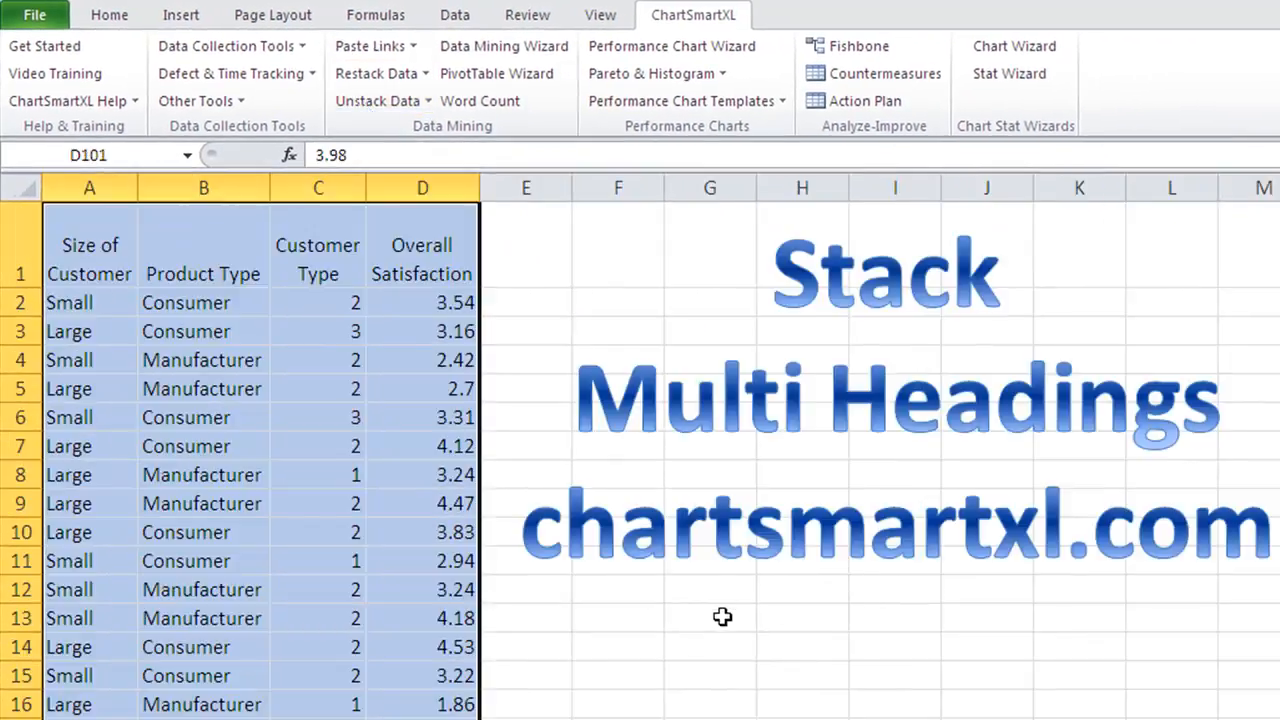
# Unstack the Overall Satisfaction scores in A1:D101 by multi label, using customer size, product type and customer type
pyautogui.click(89, 262)
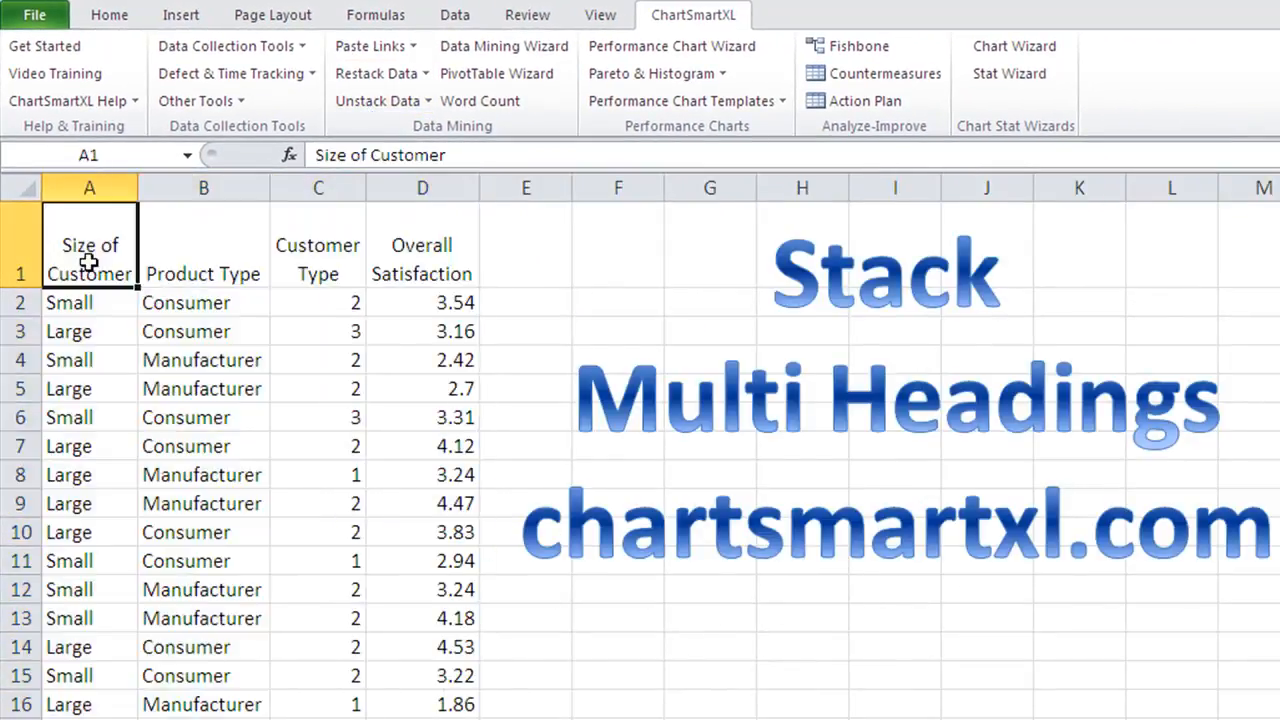
pyautogui.click(86, 297)
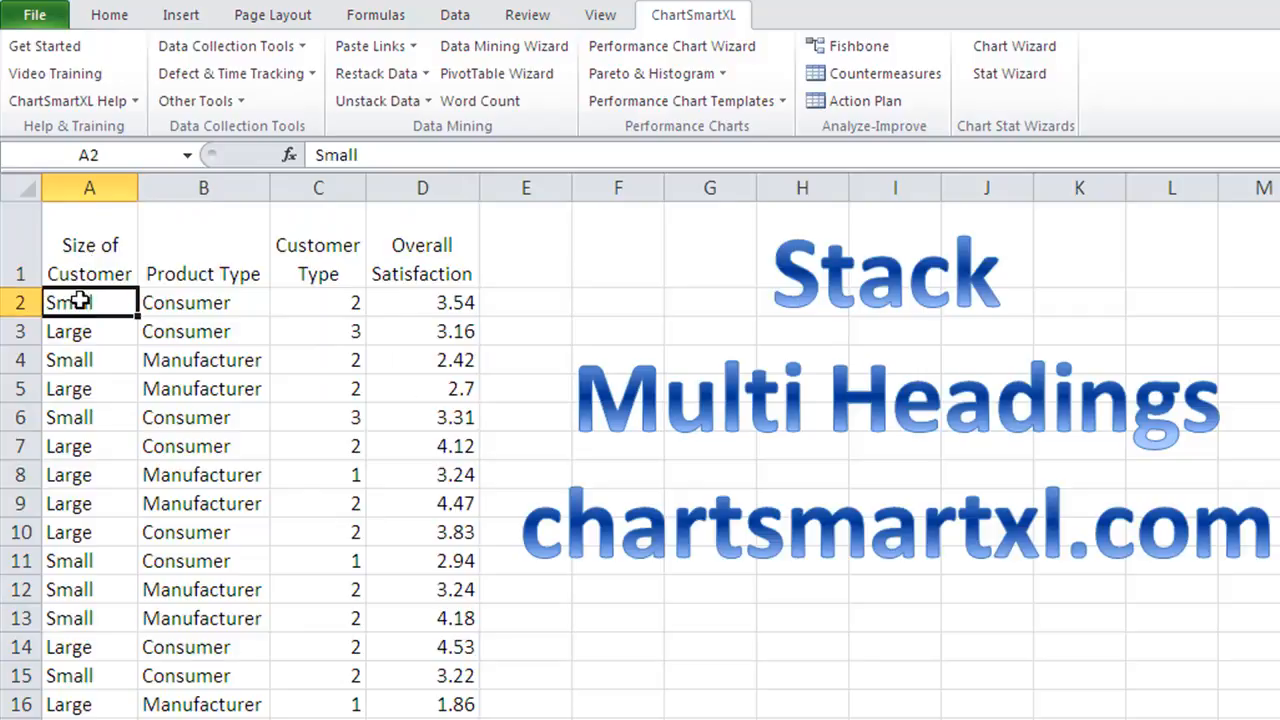
pyautogui.click(176, 301)
pyautogui.click(320, 306)
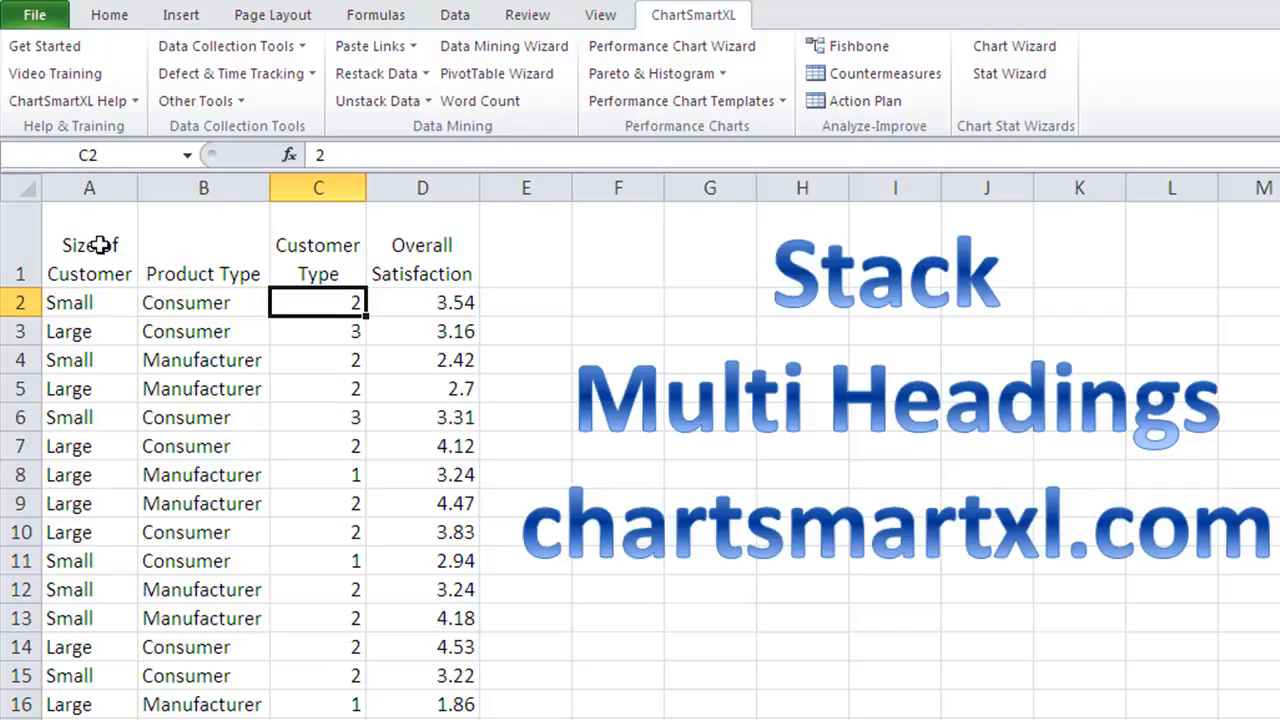
pyautogui.scroll(-4, 343, 551)
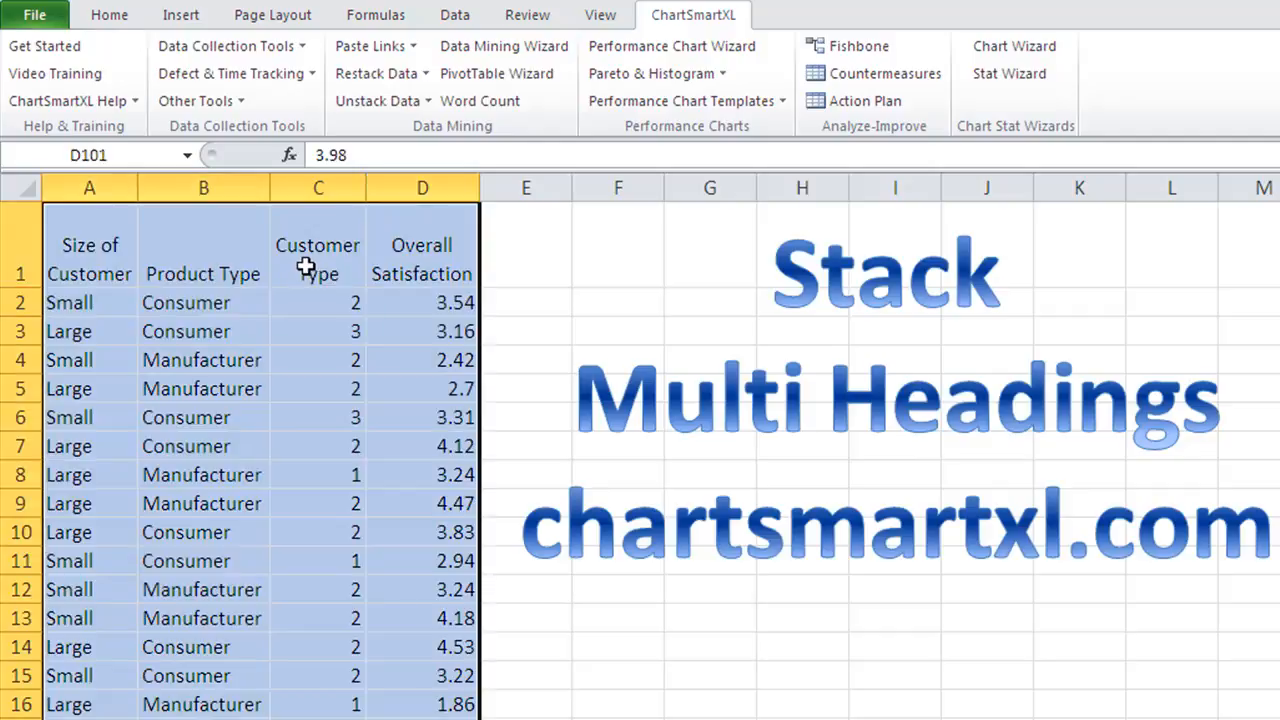
pyautogui.click(385, 101)
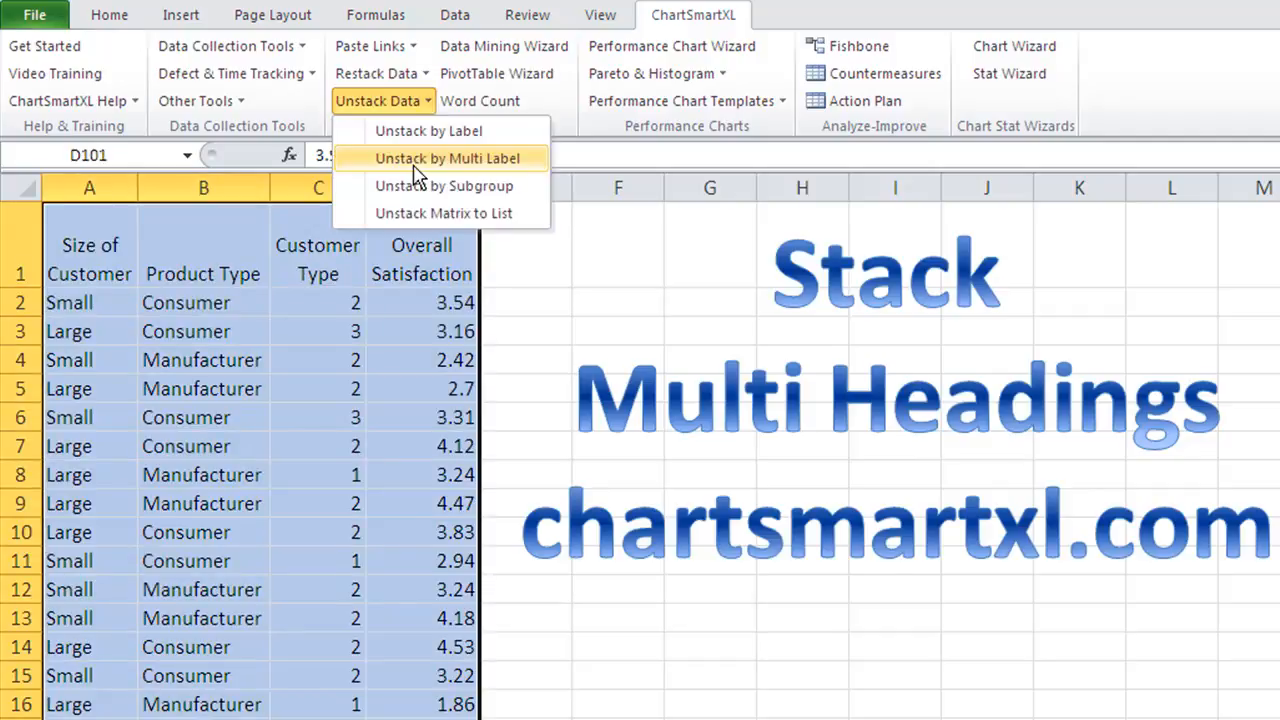
pyautogui.click(414, 162)
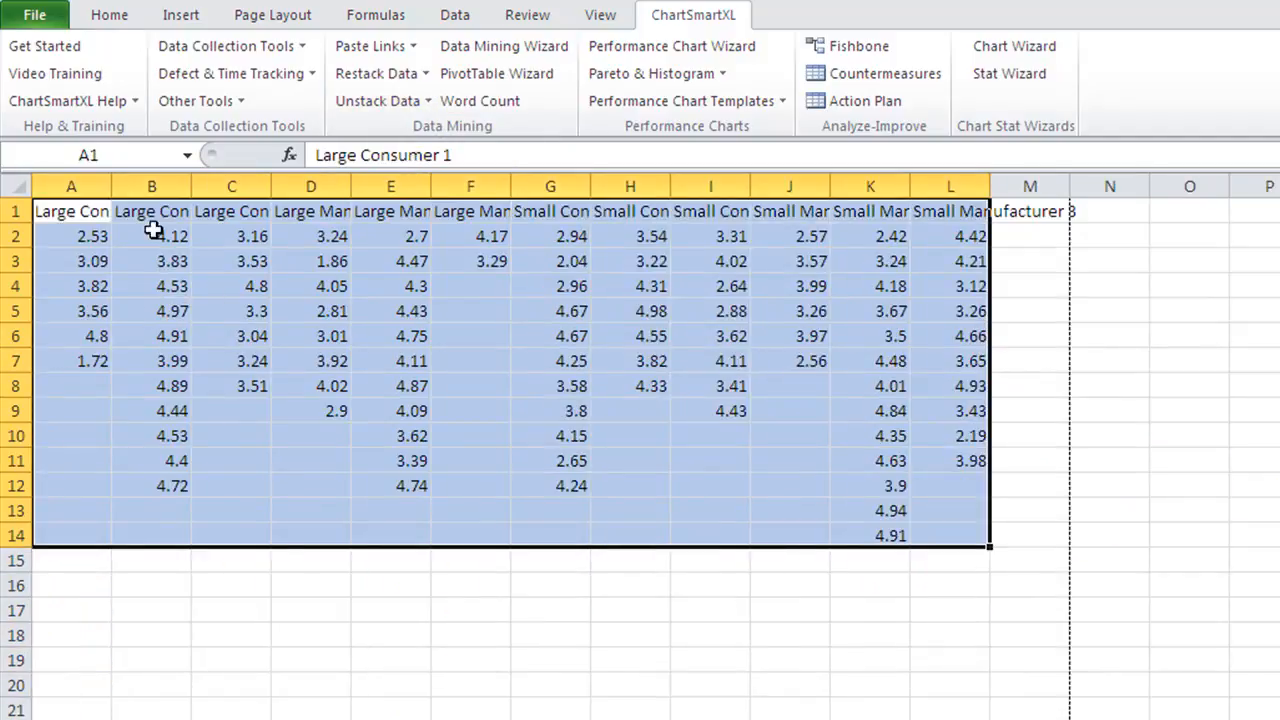
# Widen the columns of the unstacked satisfaction table to fit their combined headings, starting with column A
pyautogui.doubleClick(111, 187)
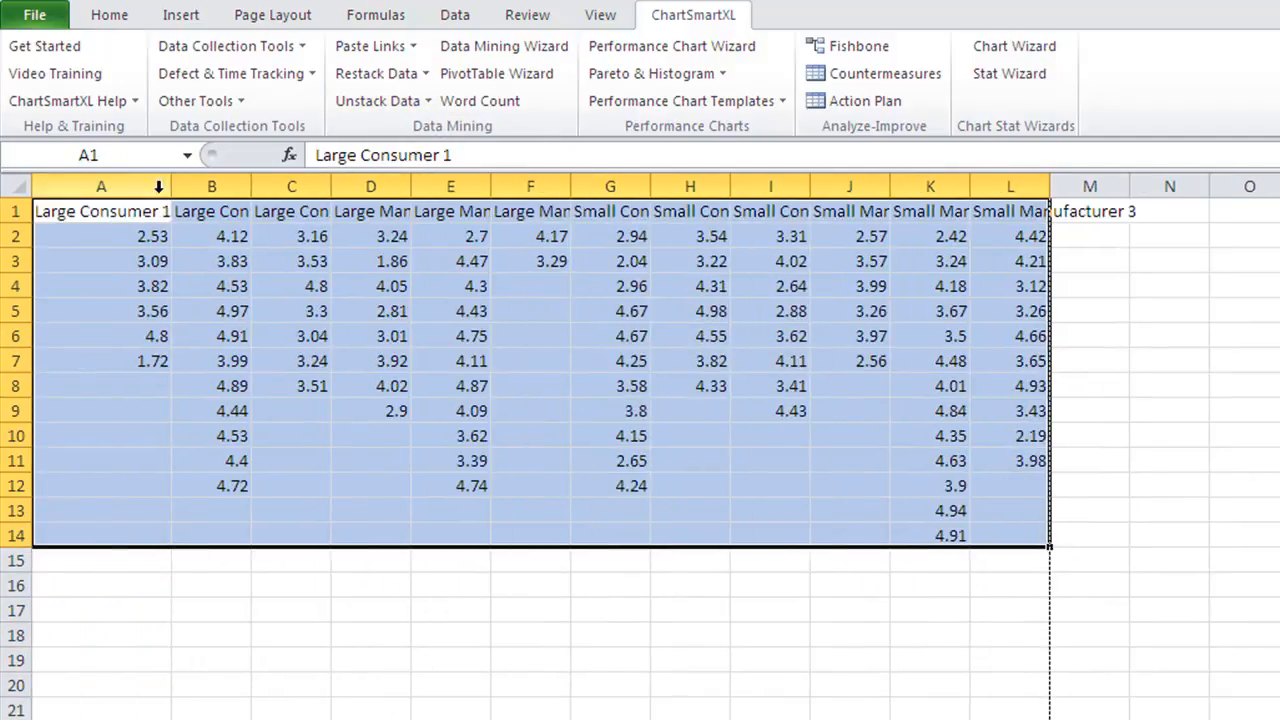
pyautogui.doubleClick(259, 187)
pyautogui.moveTo(445, 188); pyautogui.dragTo(566, 188)
pyautogui.moveTo(646, 187); pyautogui.dragTo(704, 183)
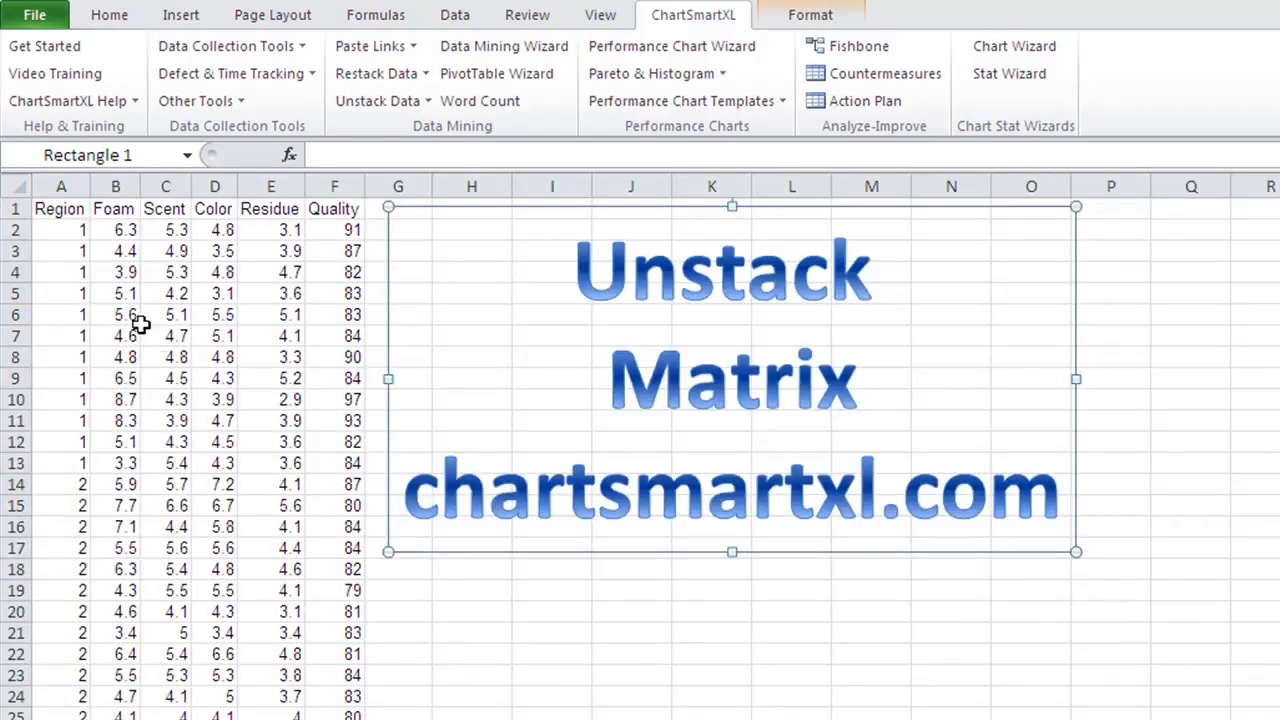
# Unstack the Region, Foam, Scent, Color, Residue and Quality matrix to a list and compare its Foam entries with B2 and B3
pyautogui.click(62, 208)
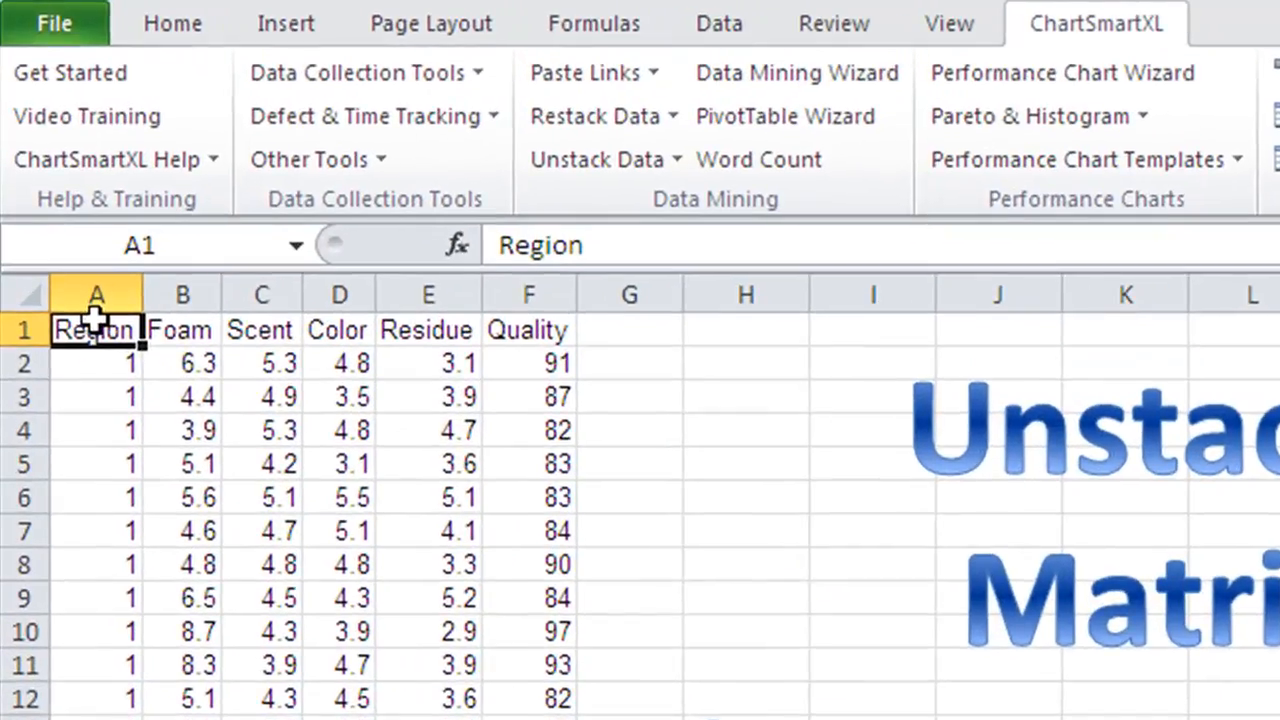
pyautogui.moveTo(70, 236); pyautogui.dragTo(378, 719)
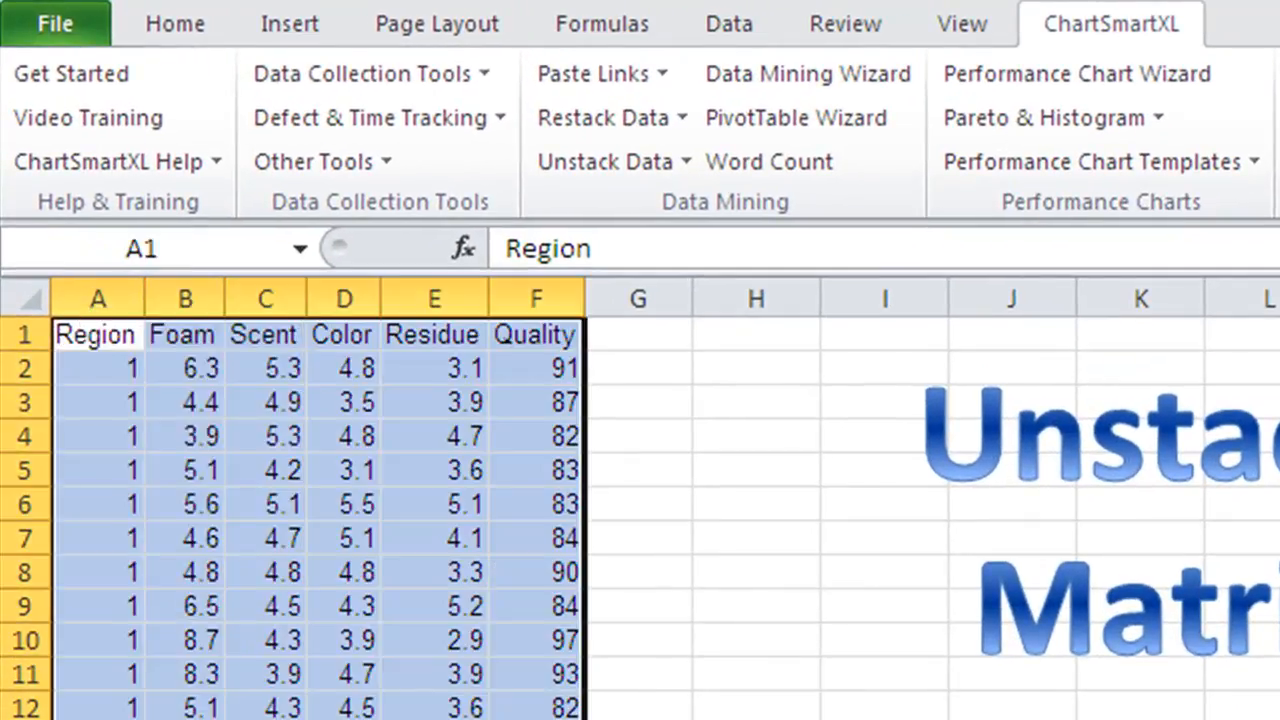
pyautogui.click(566, 165)
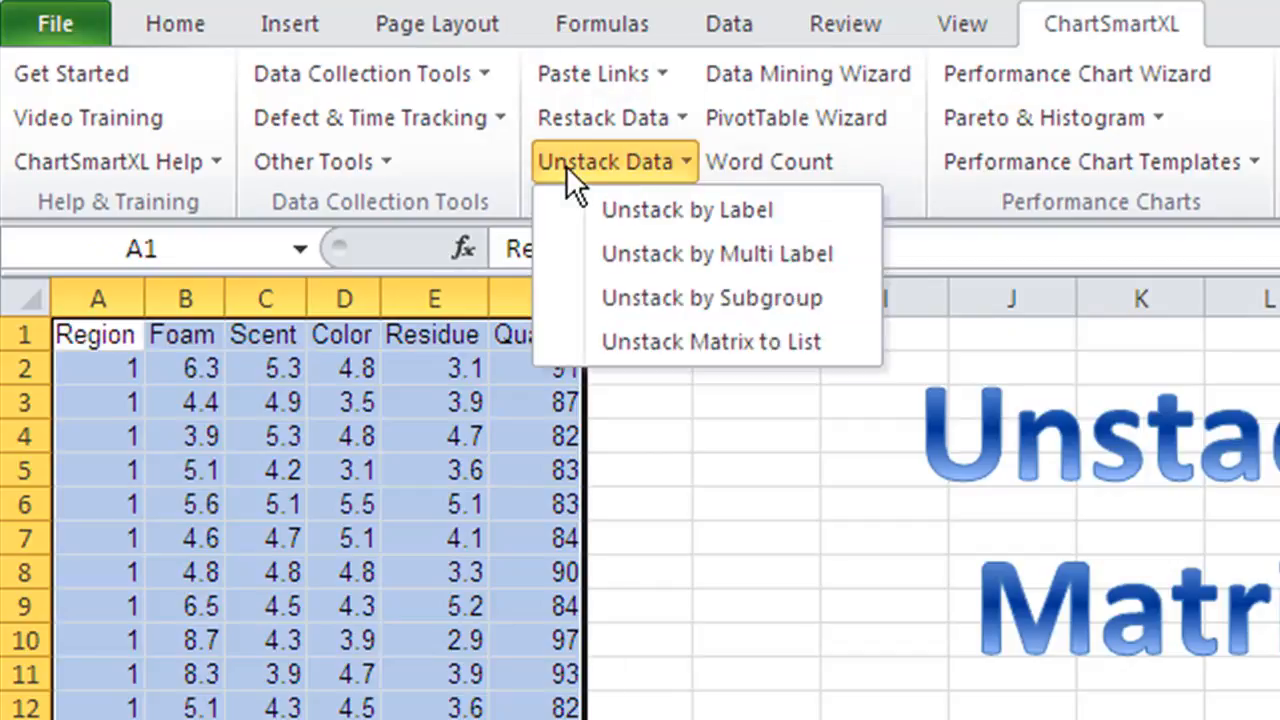
pyautogui.click(654, 331)
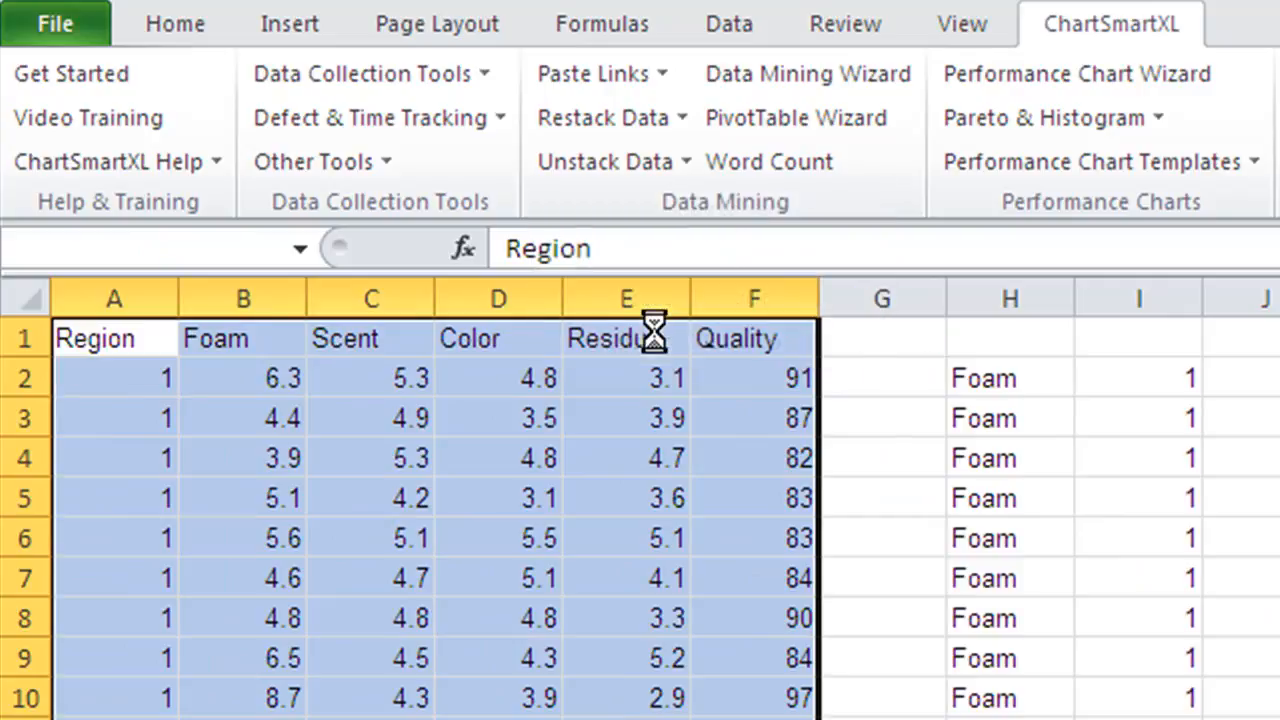
pyautogui.click(990, 378)
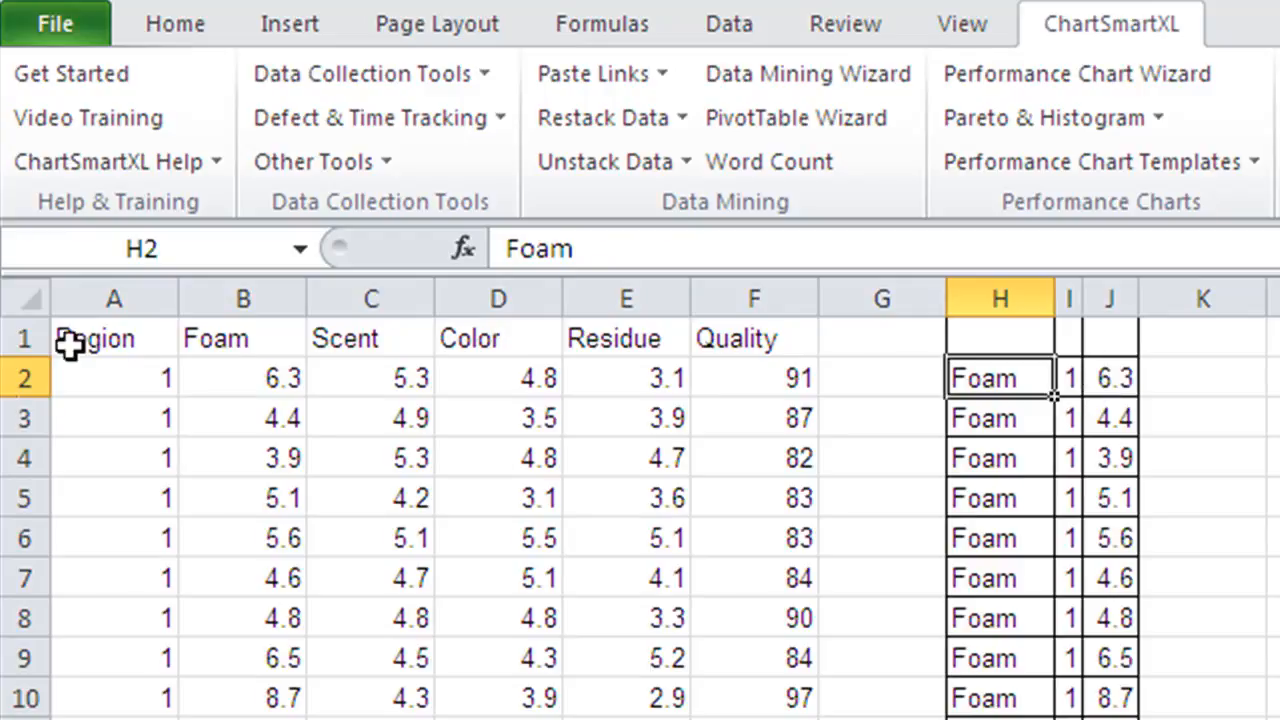
pyautogui.click(238, 380)
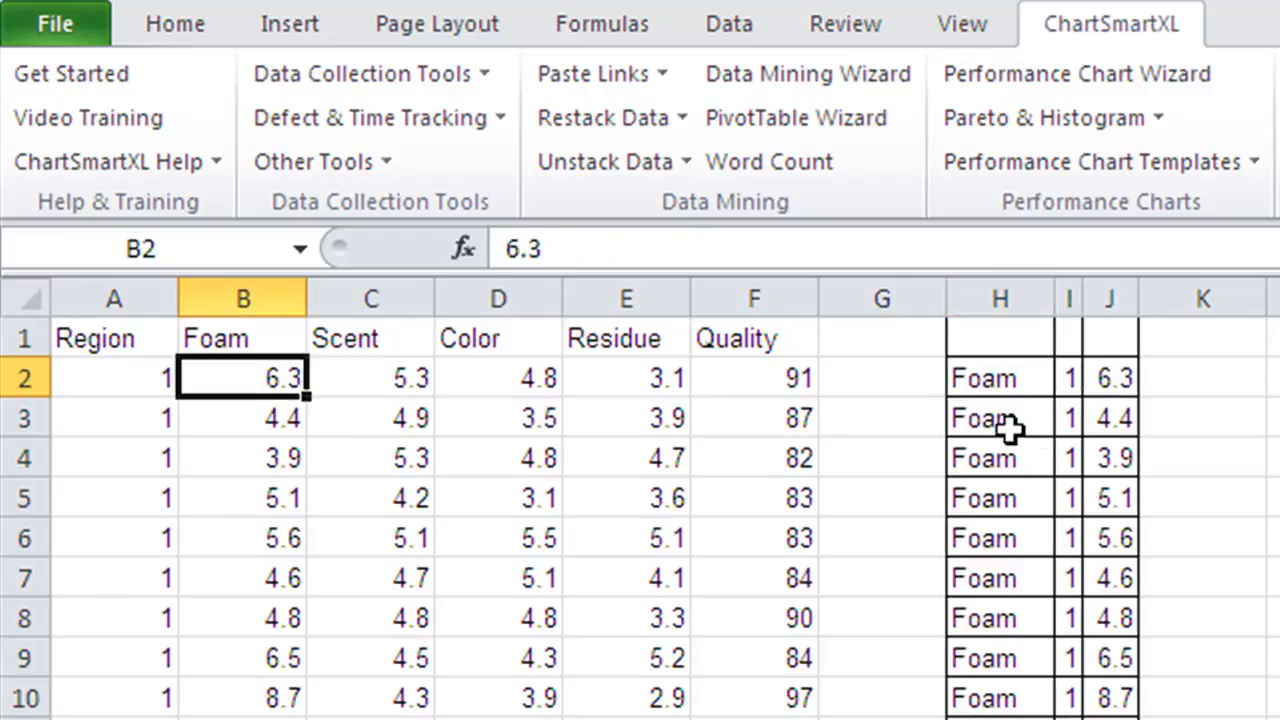
pyautogui.click(222, 416)
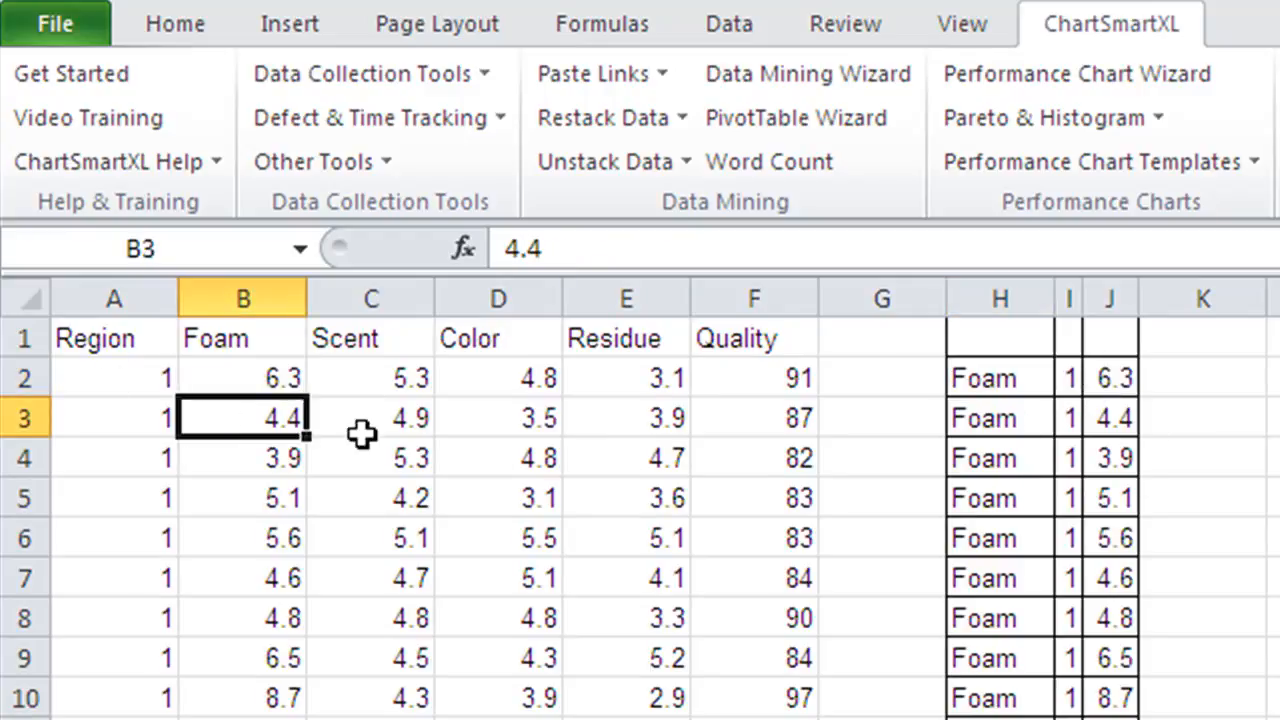